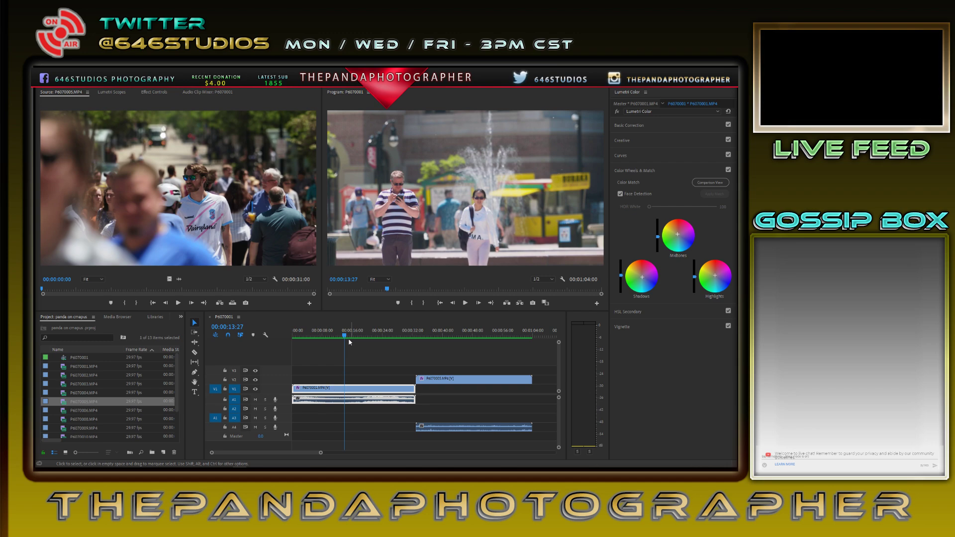
Play the sequence from its beginning through most of the second clip, and return the playhead to the second clip's start
drag(344, 336, 299, 351)
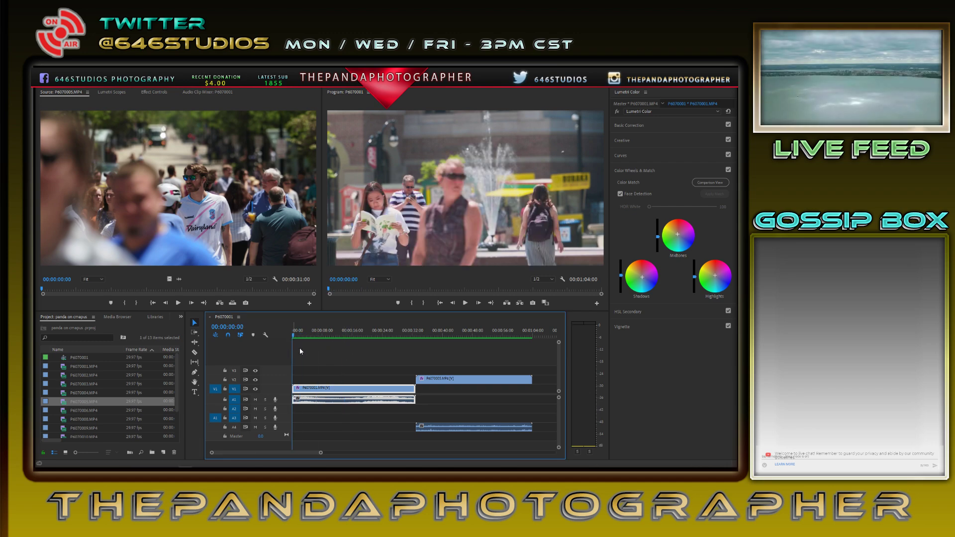
click(465, 304)
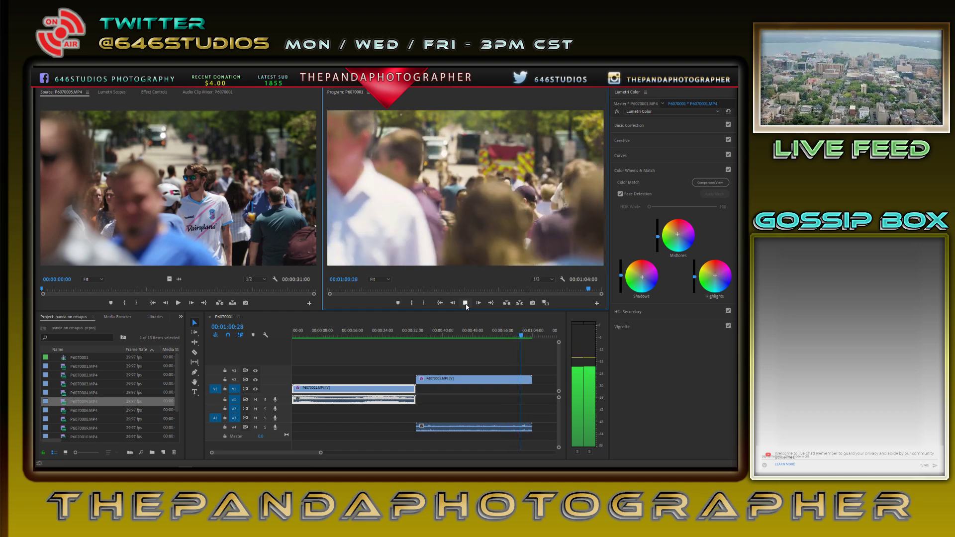
click(466, 307)
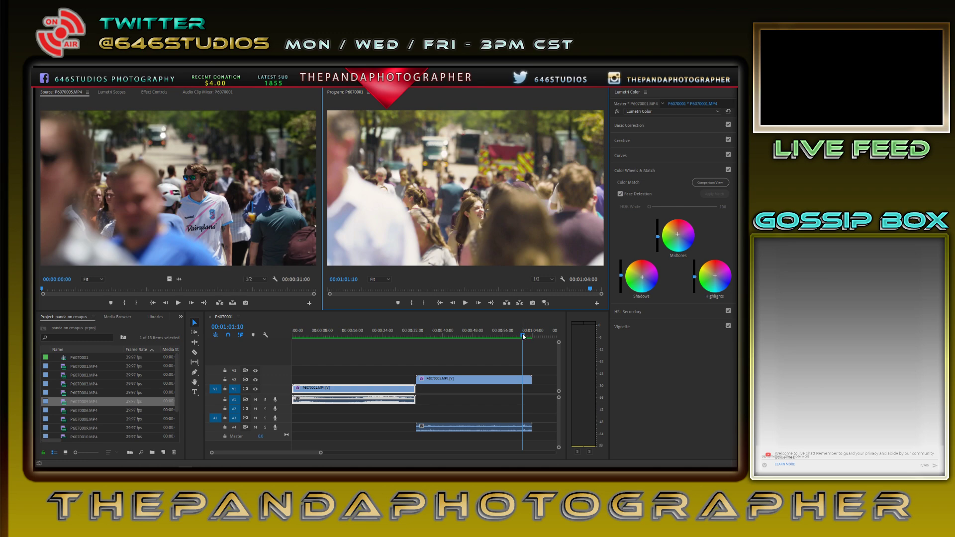
drag(522, 336, 417, 362)
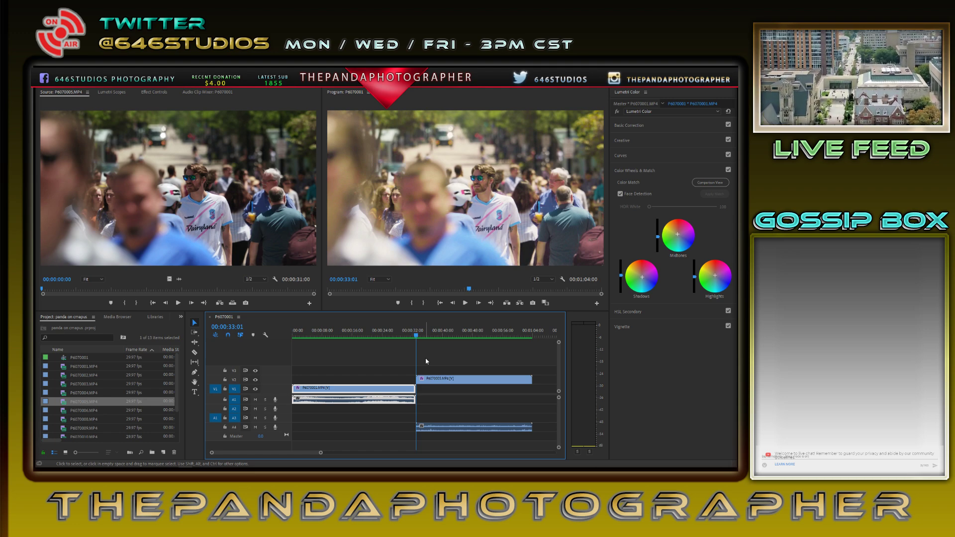
Review the Basic Correction settings and set the Creative shadow tint to the centre of its wheel
click(688, 127)
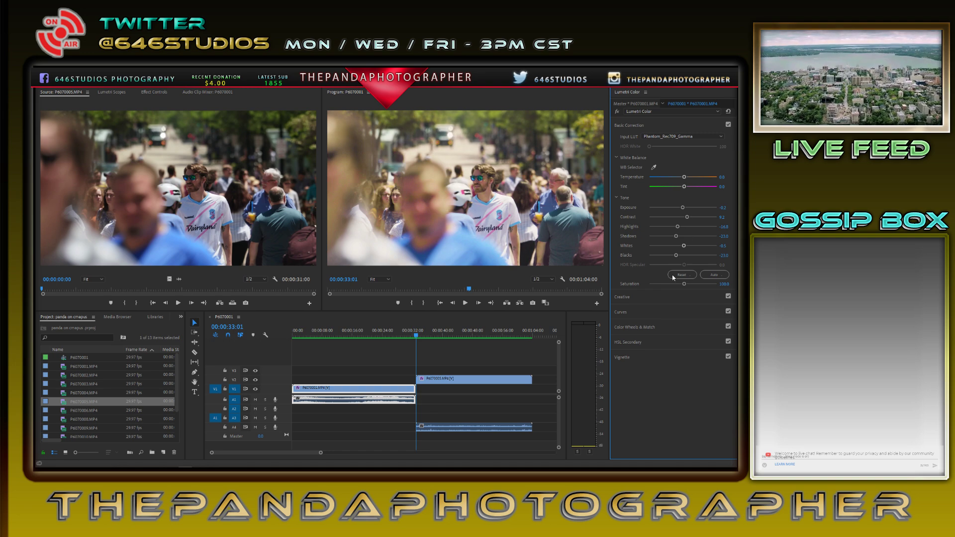
click(660, 297)
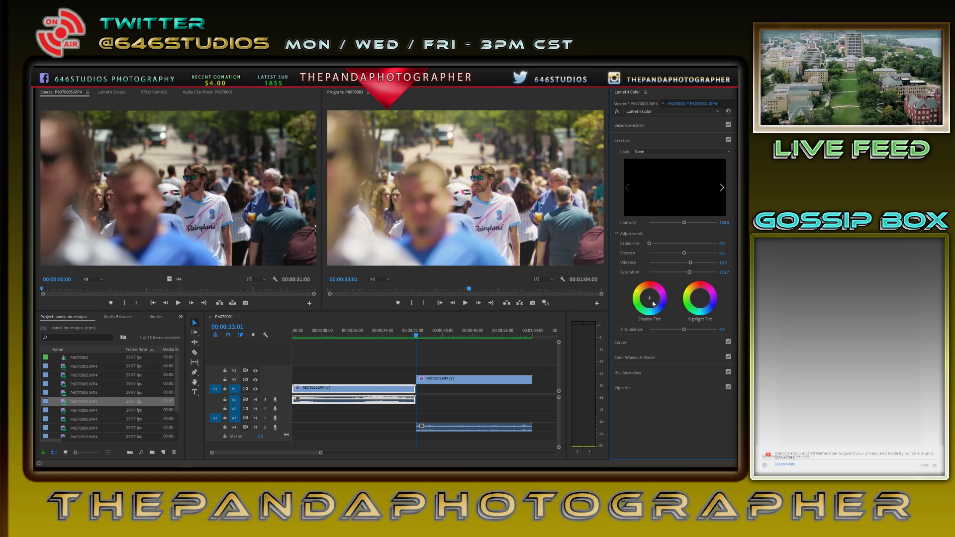
click(651, 298)
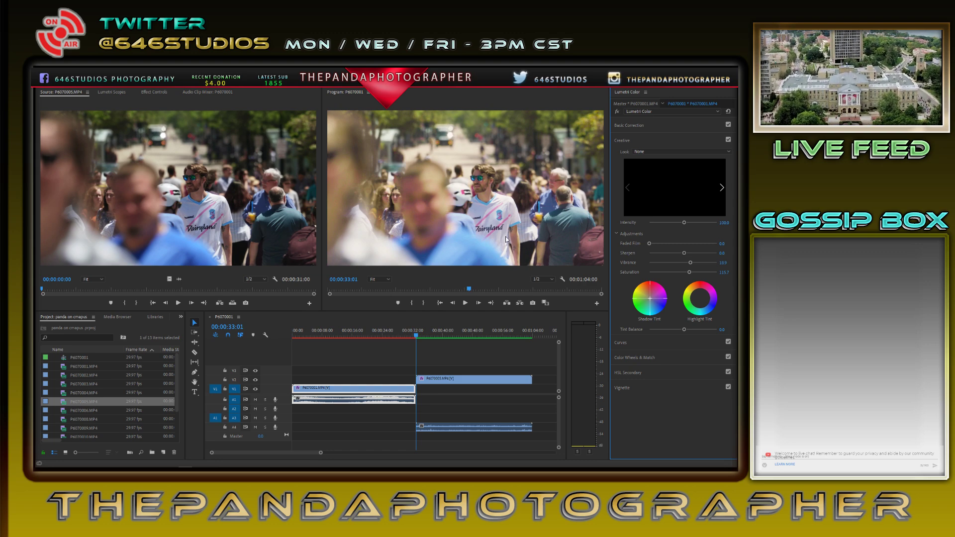
Undo the latest Lumetri adjustments and redo them
click(58, 85)
click(61, 91)
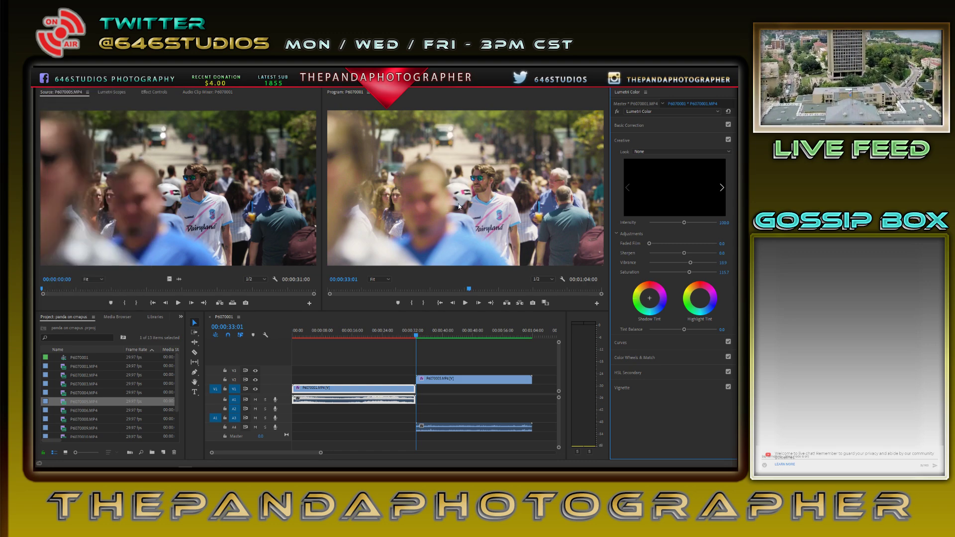
click(58, 85)
click(56, 92)
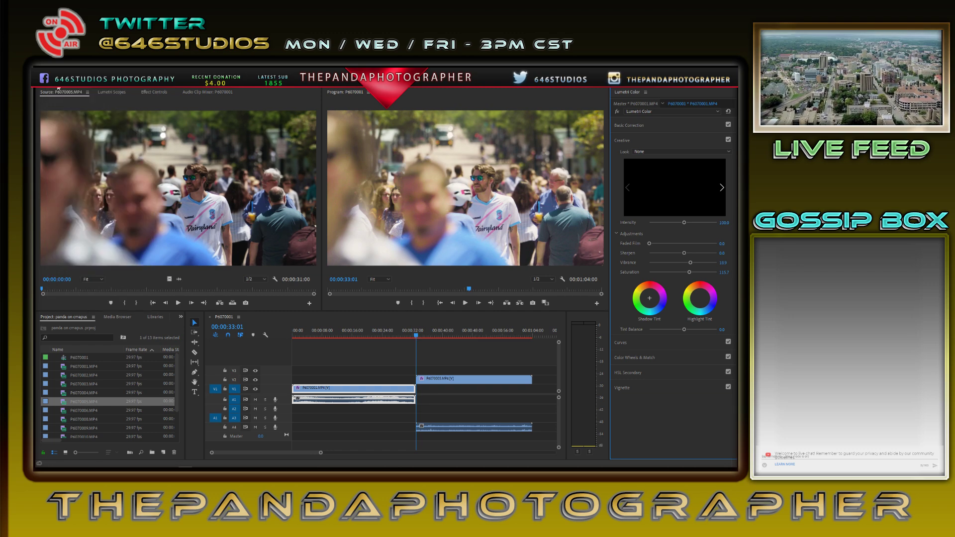
click(58, 85)
click(56, 92)
click(58, 88)
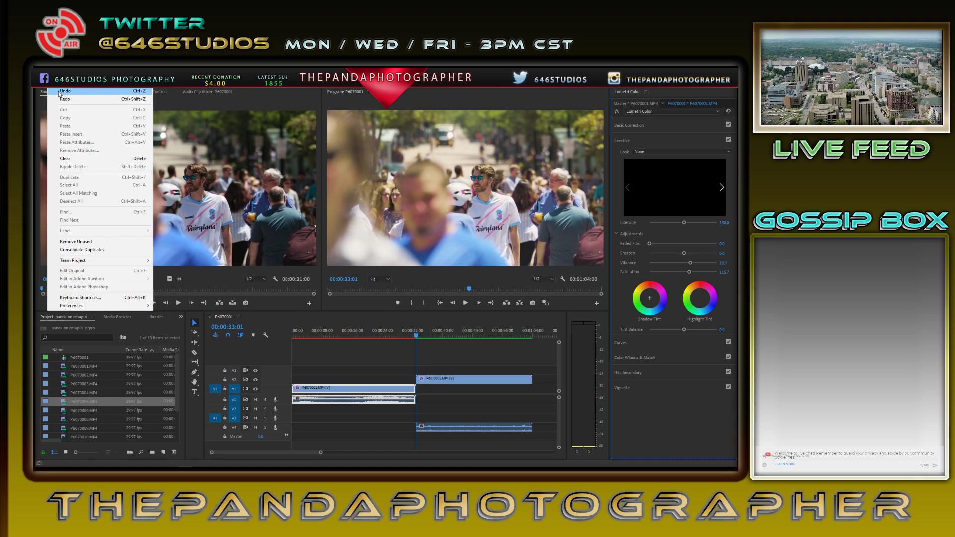
click(60, 99)
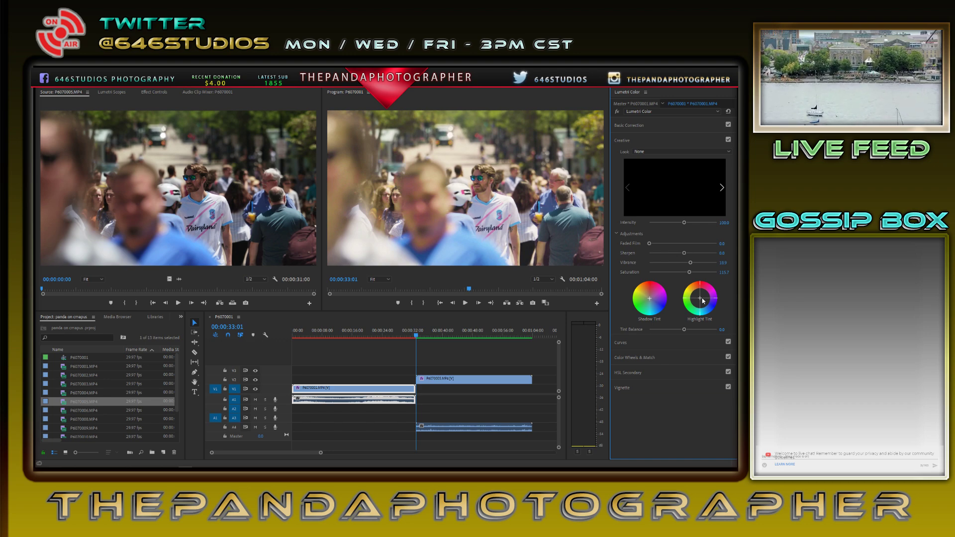
Examine the grade's RGB curves, hue saturation curves, and Color Wheels & Match settings
click(655, 343)
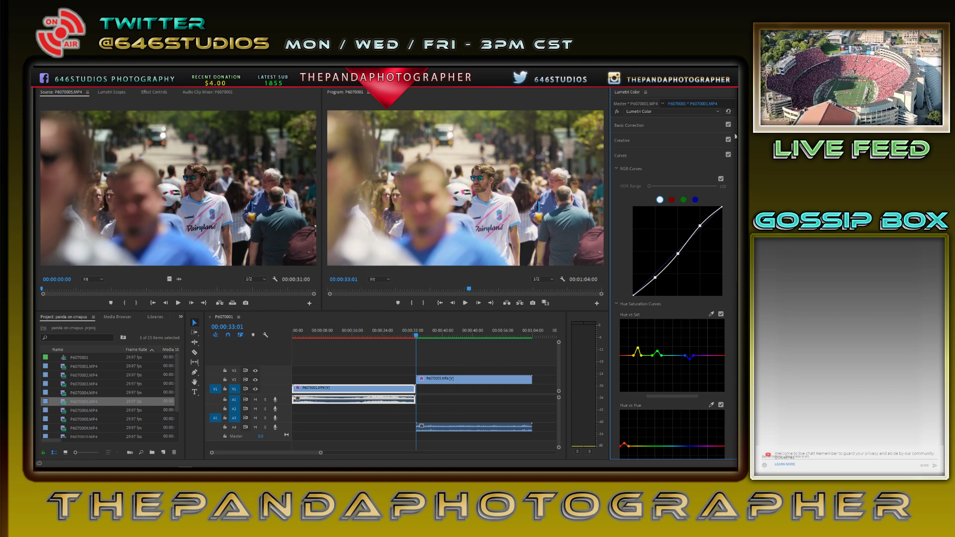
scroll(671, 279, down, 5)
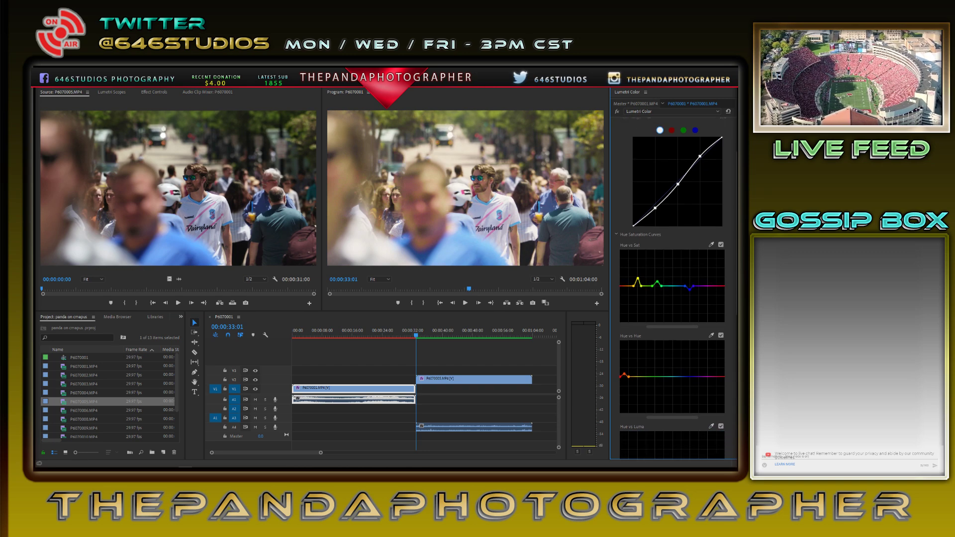
scroll(672, 278, down, 2)
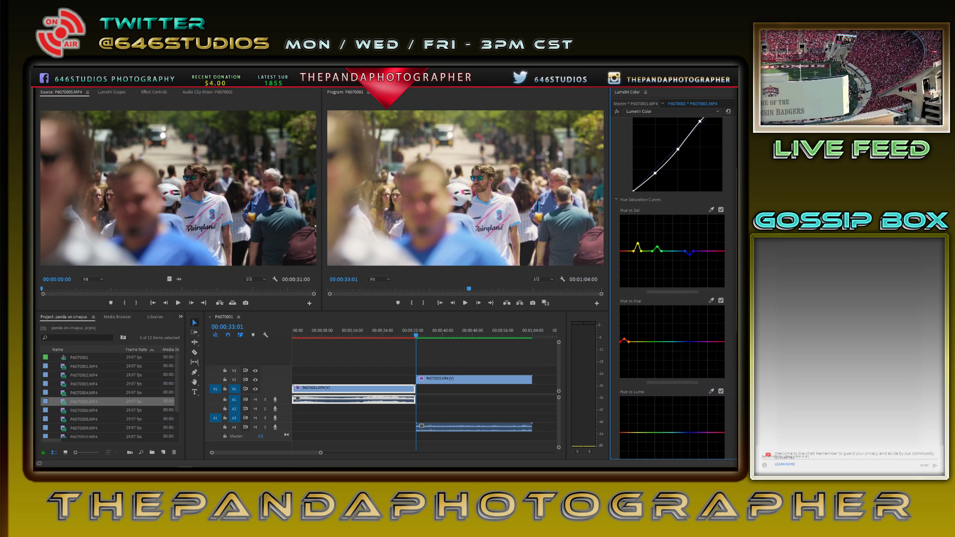
scroll(671, 279, down, 3)
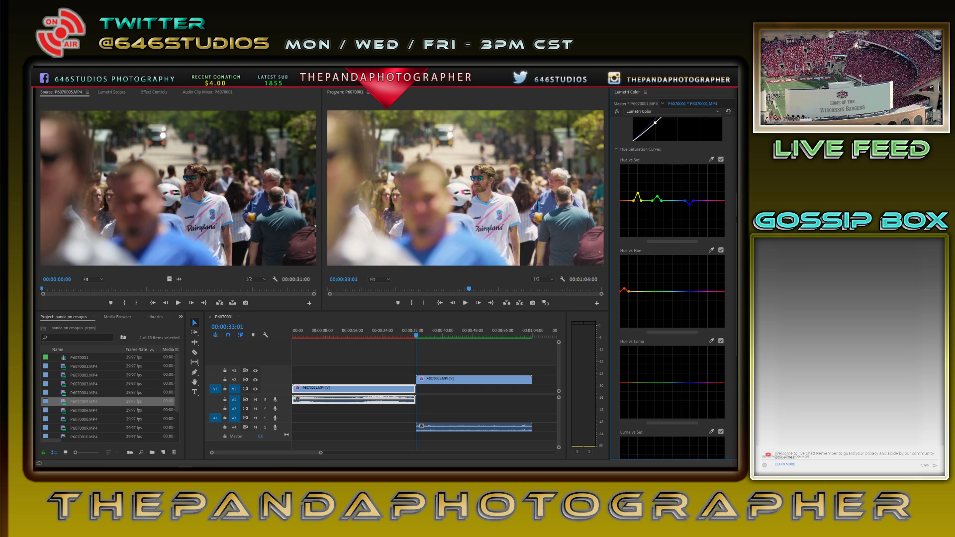
scroll(671, 278, down, 1)
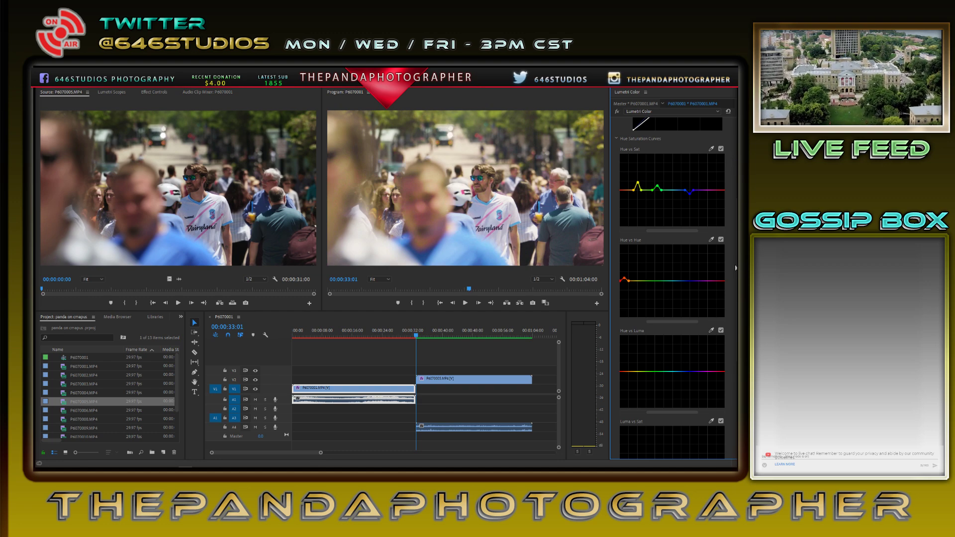
scroll(689, 164, up, 5)
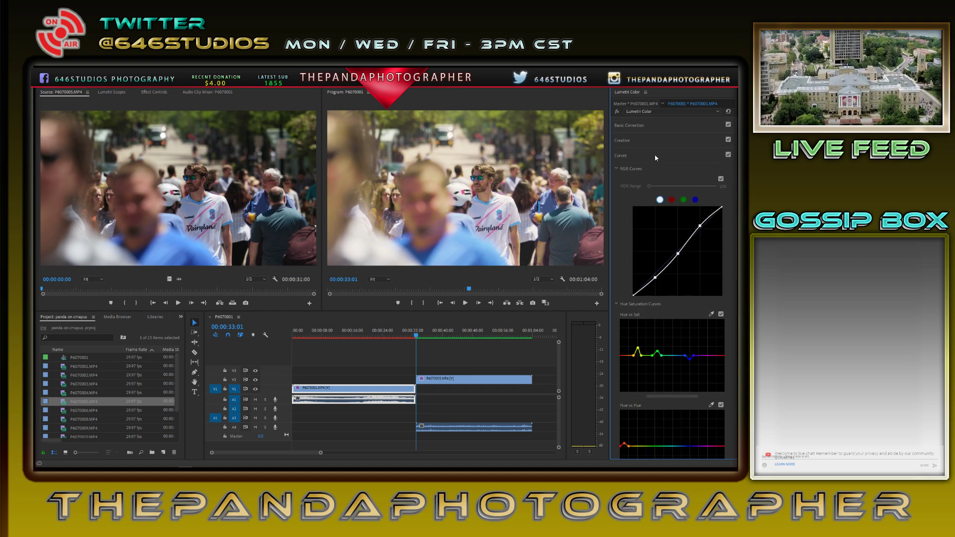
click(654, 156)
click(664, 171)
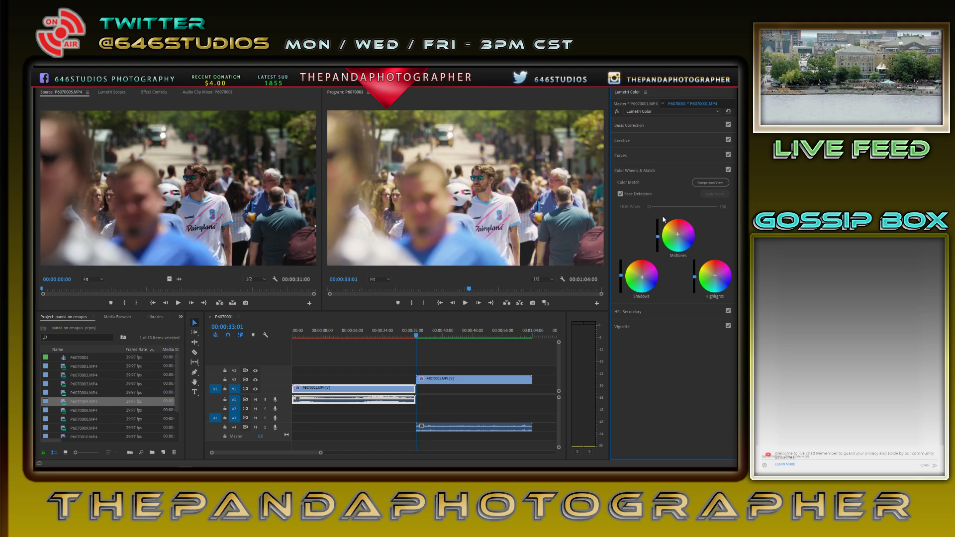
Play the second clip from 00:00:34:04 with the program preview zoomed to 75%, and view a lower part of the frame
drag(410, 332, 377, 343)
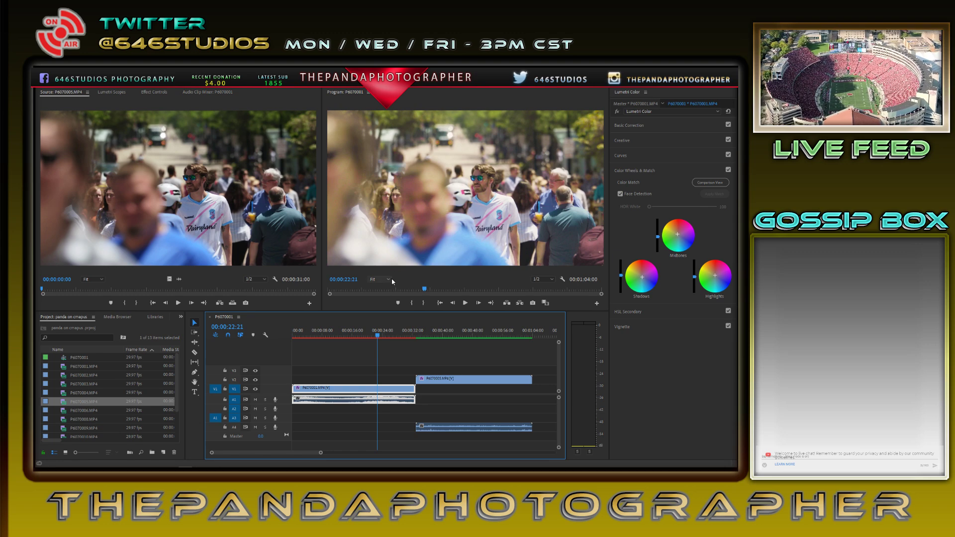
drag(378, 337, 421, 340)
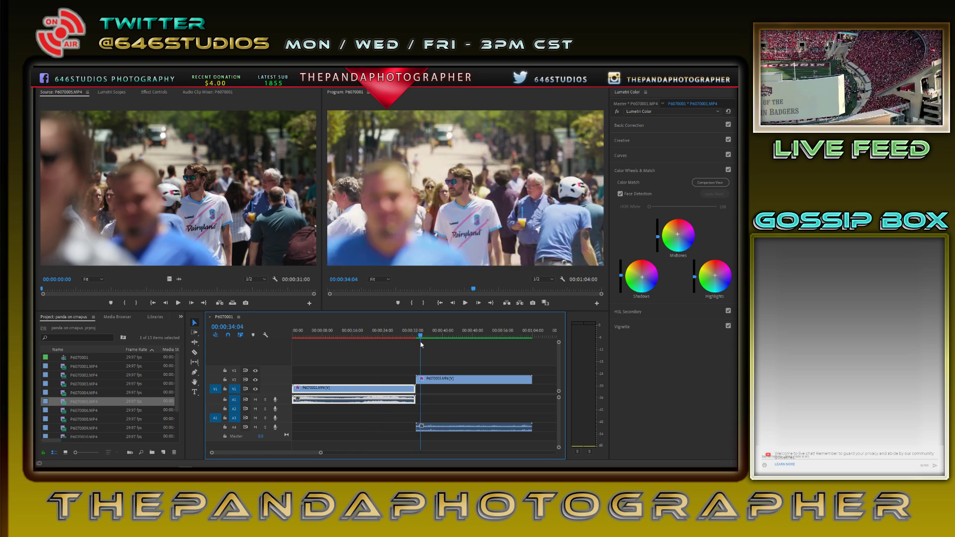
click(378, 279)
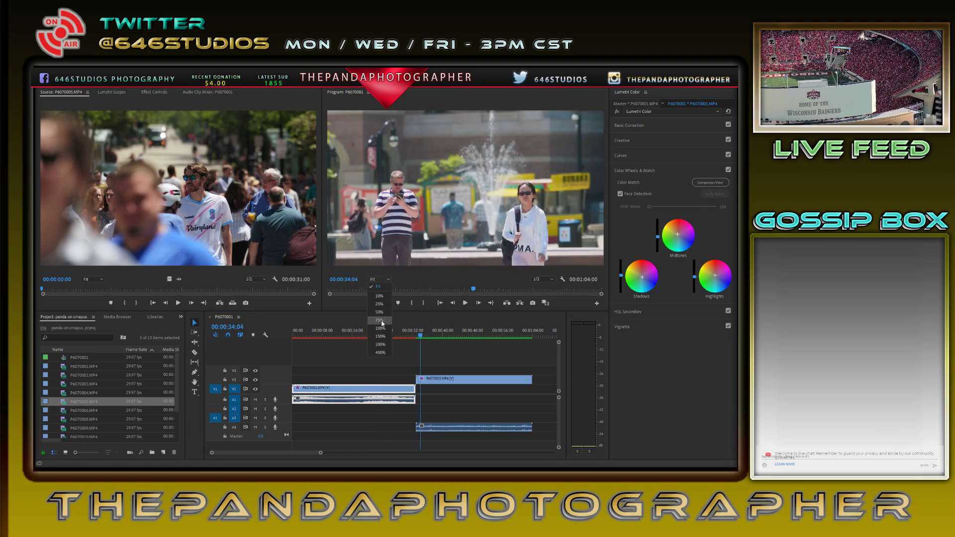
click(382, 323)
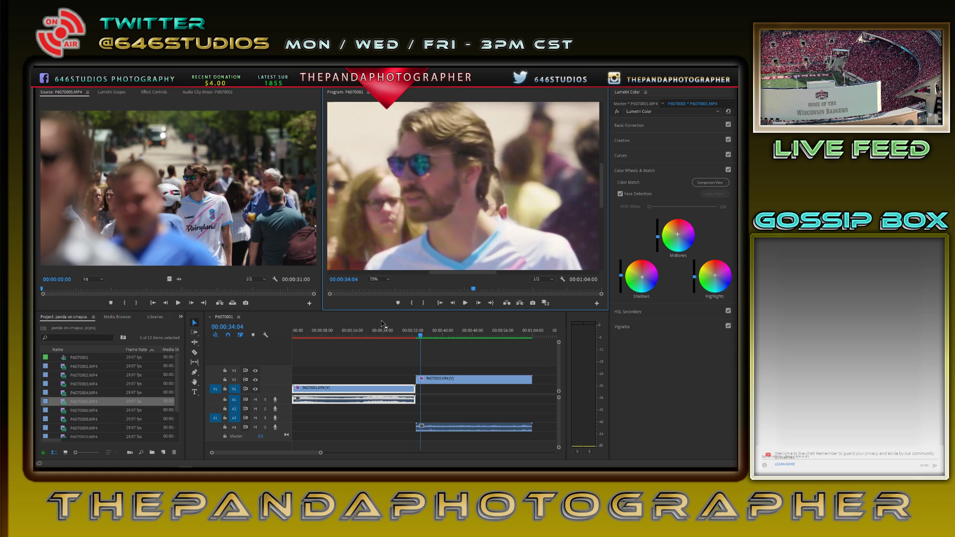
click(465, 303)
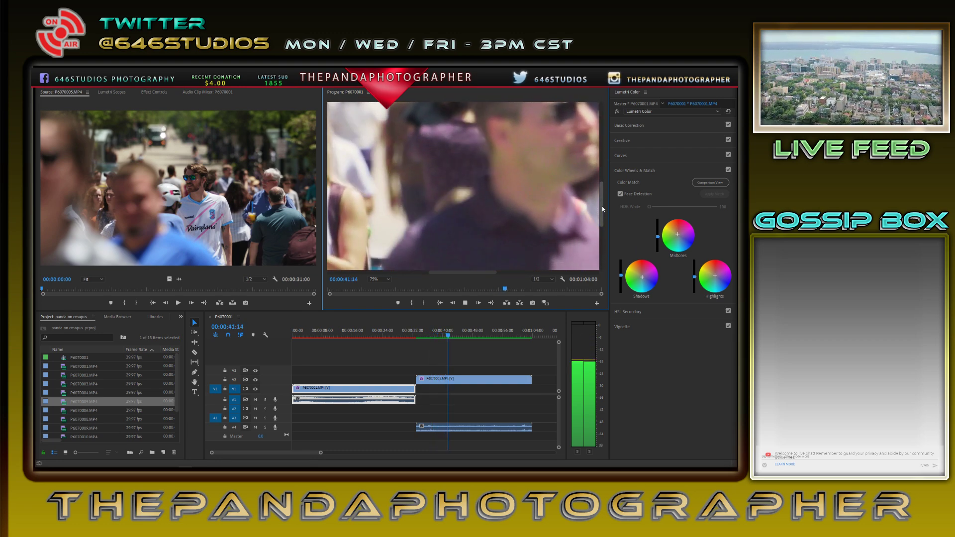
drag(602, 209, 604, 241)
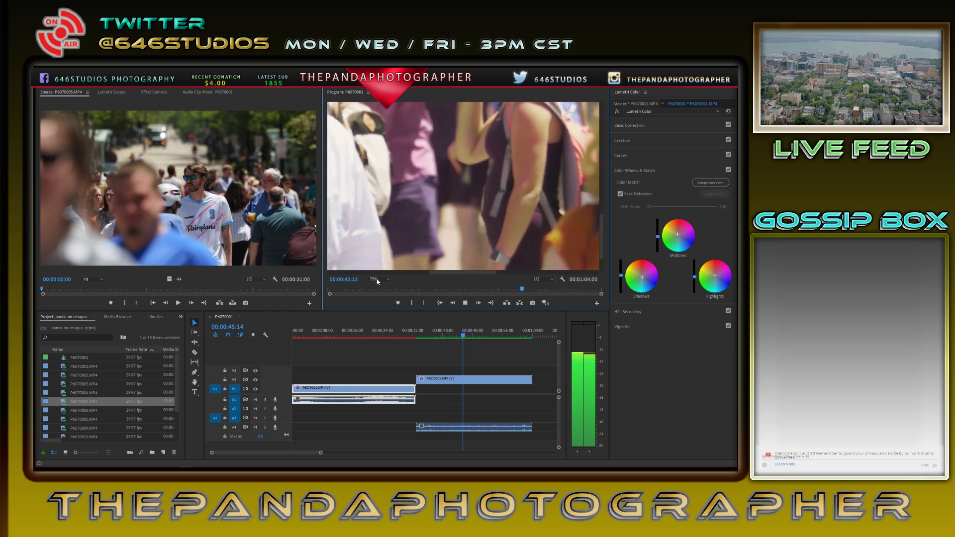
Reduce the program preview zoom to 50%, 25% and Fit while the second clip plays
click(378, 279)
click(379, 312)
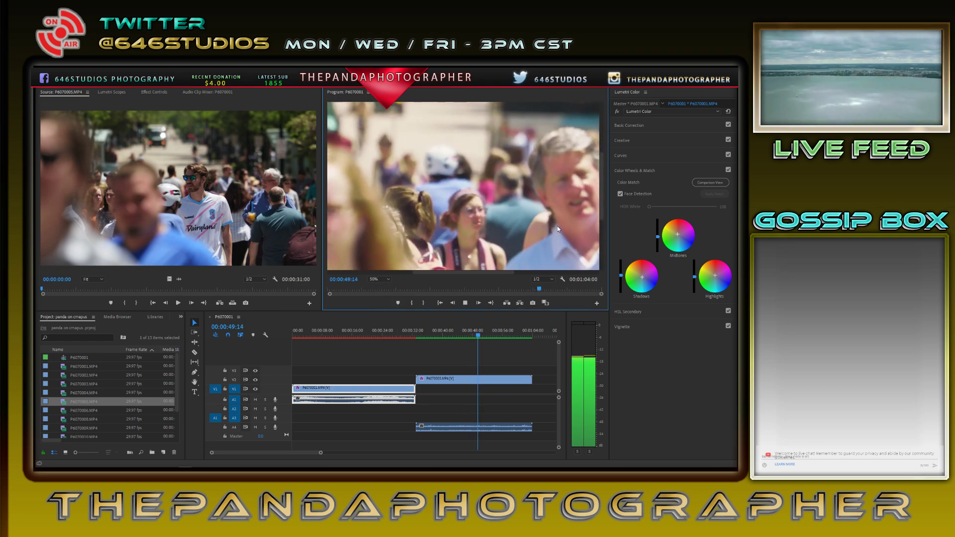
click(386, 279)
click(379, 304)
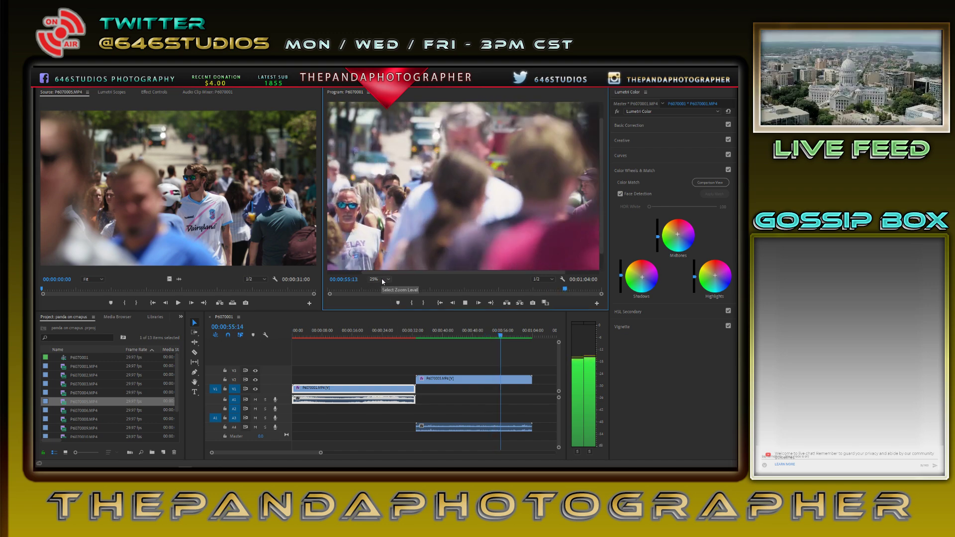
click(379, 278)
click(384, 290)
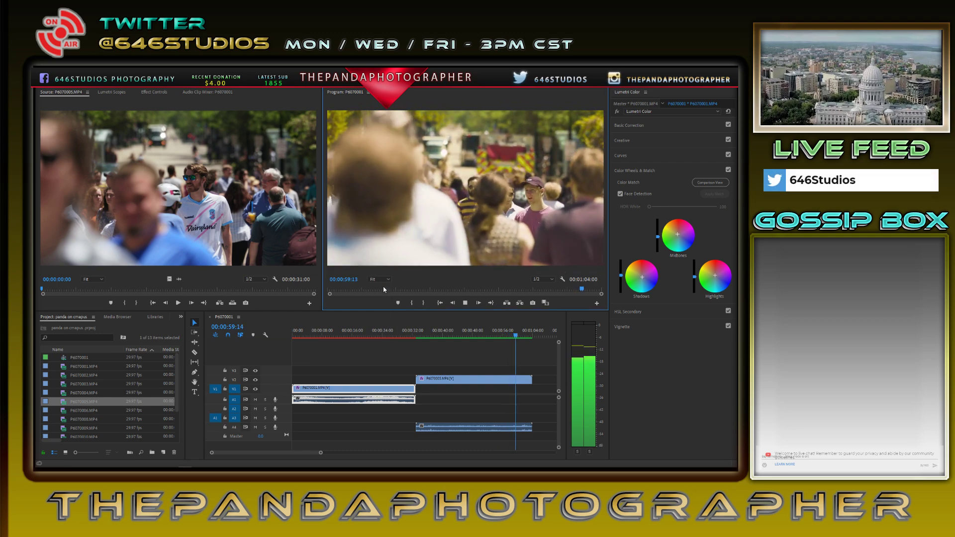
Replay the second clip from its start, inspecting it at 25% and 50% preview zoom
click(417, 335)
drag(418, 335, 416, 335)
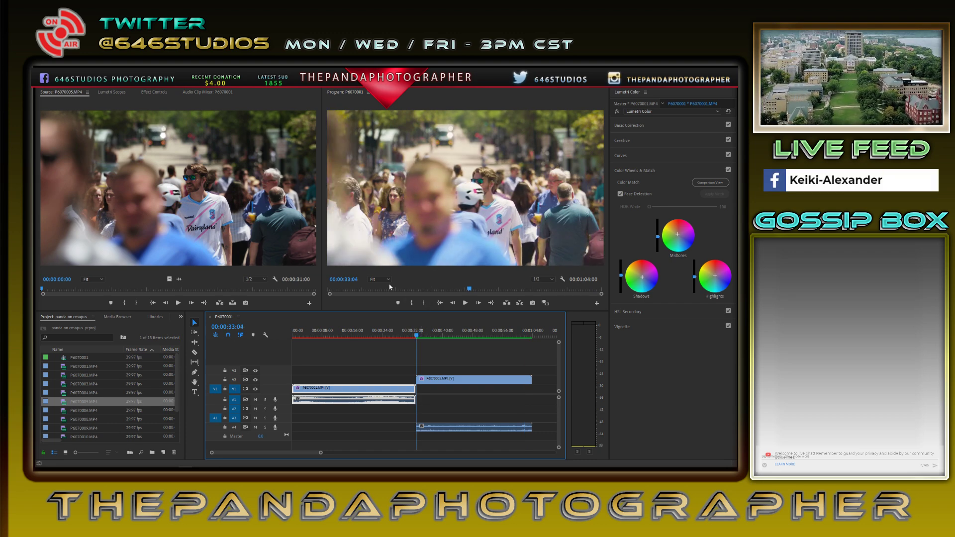
click(466, 303)
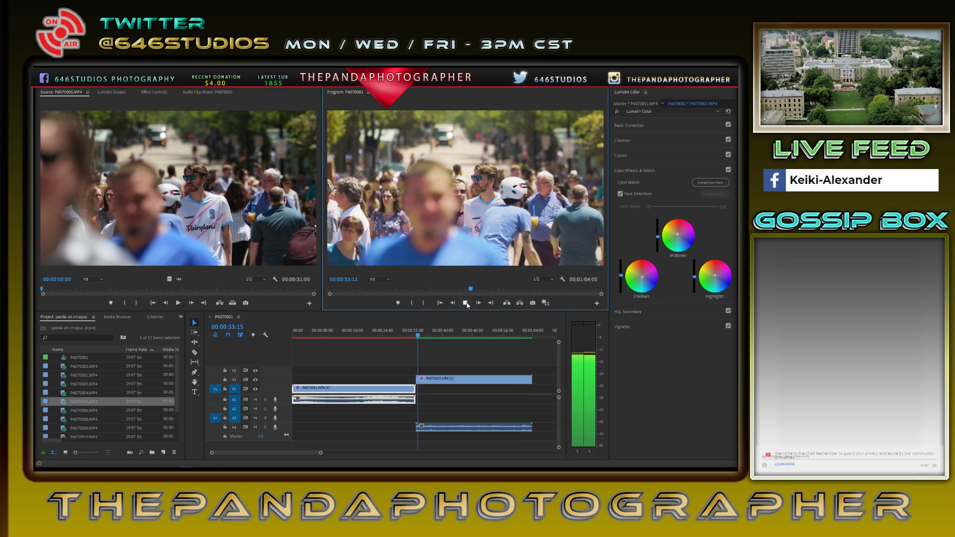
click(383, 280)
click(379, 304)
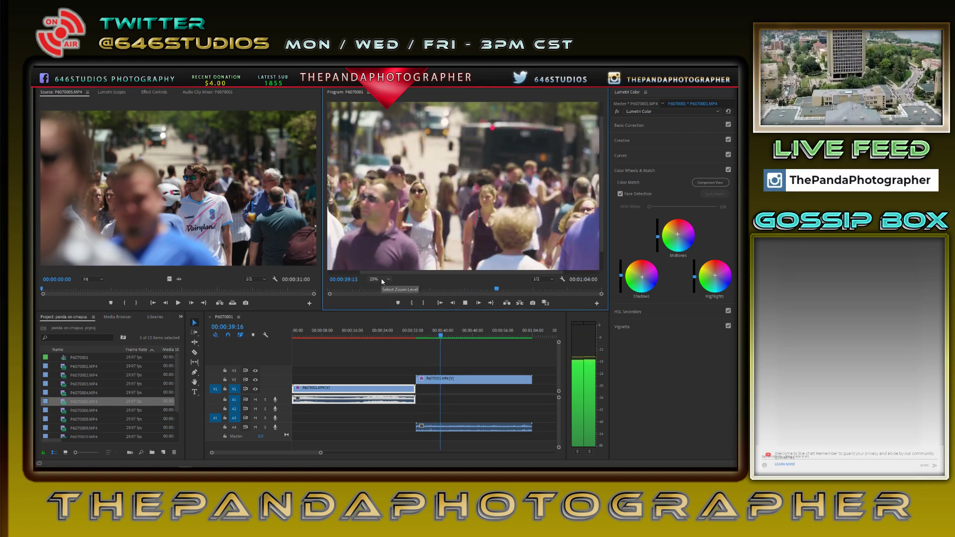
click(381, 279)
click(383, 312)
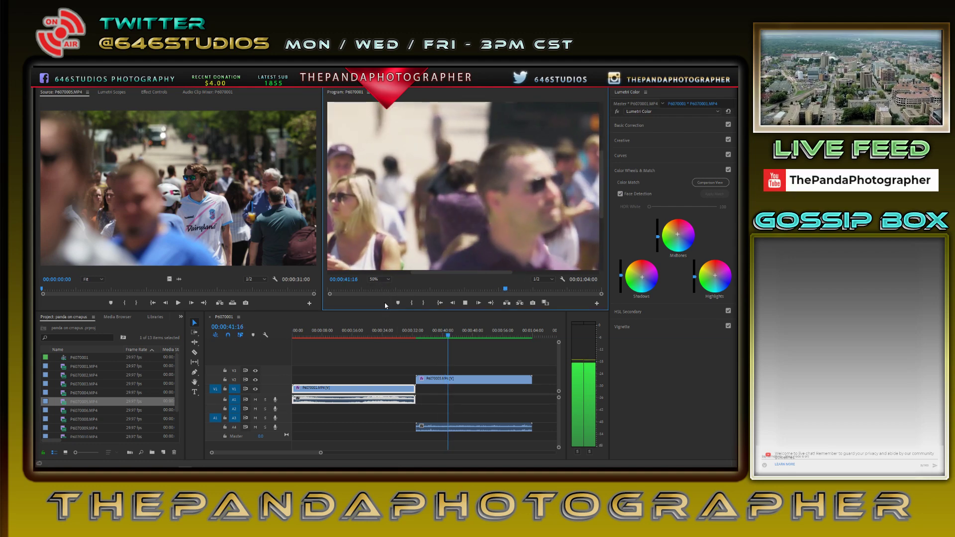
Inspect the playing clip at 100% preview zoom, including a lower part of the frame, and stop playback
click(391, 279)
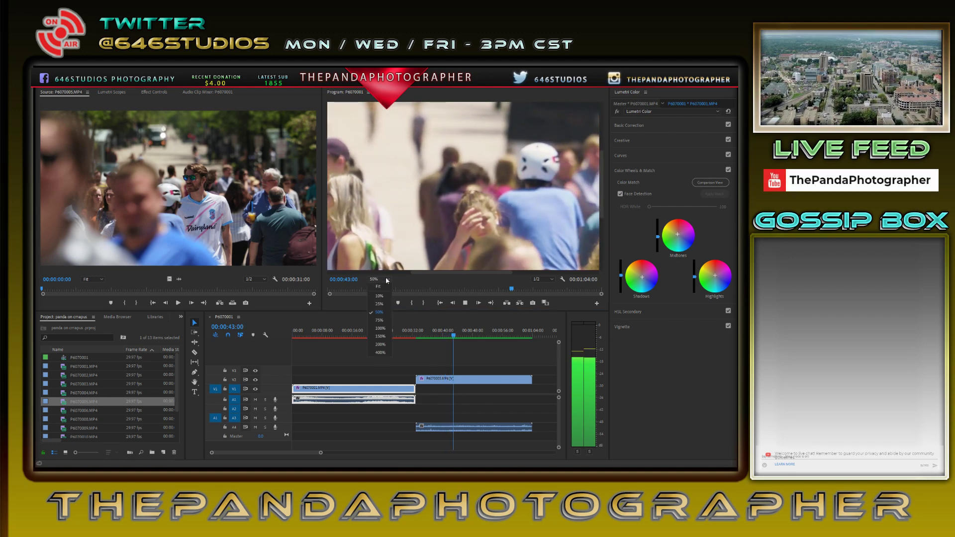
click(384, 326)
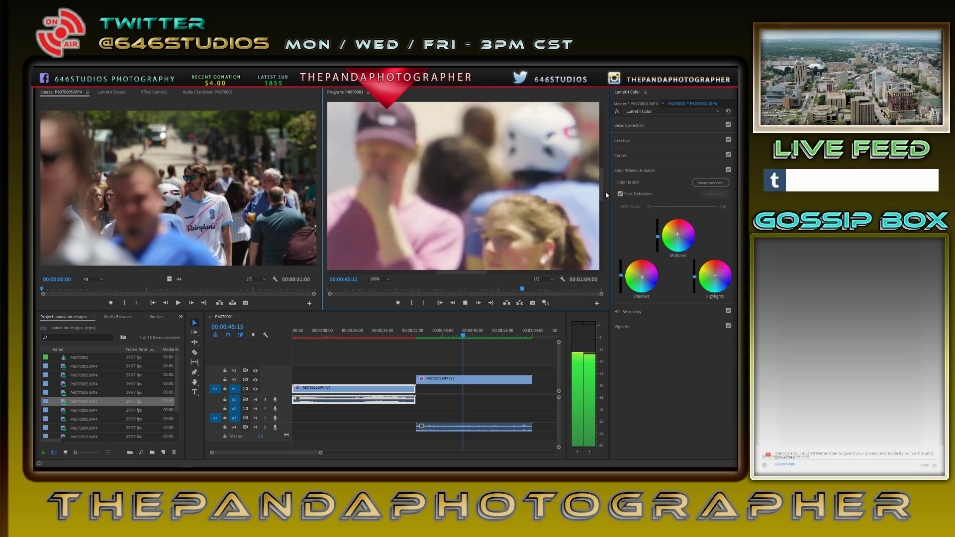
drag(601, 186, 602, 204)
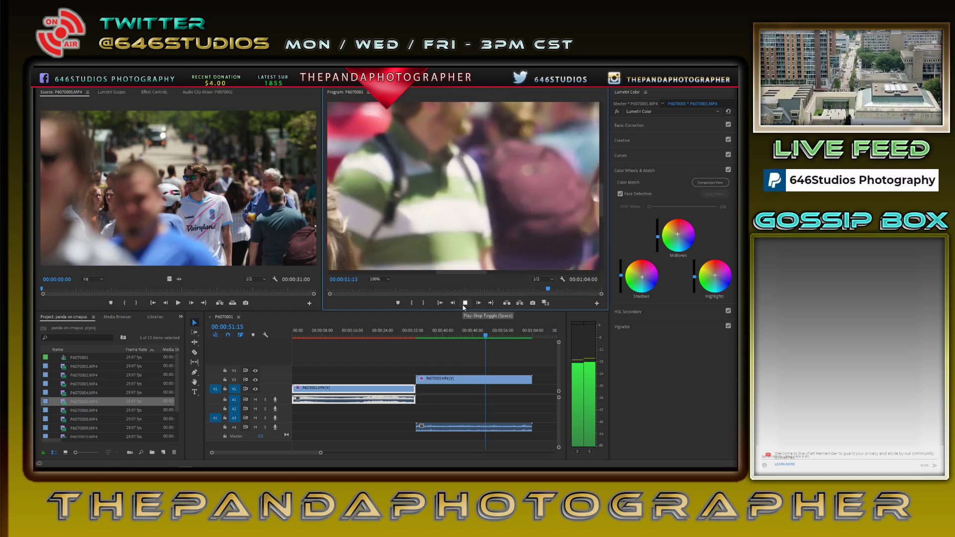
click(463, 306)
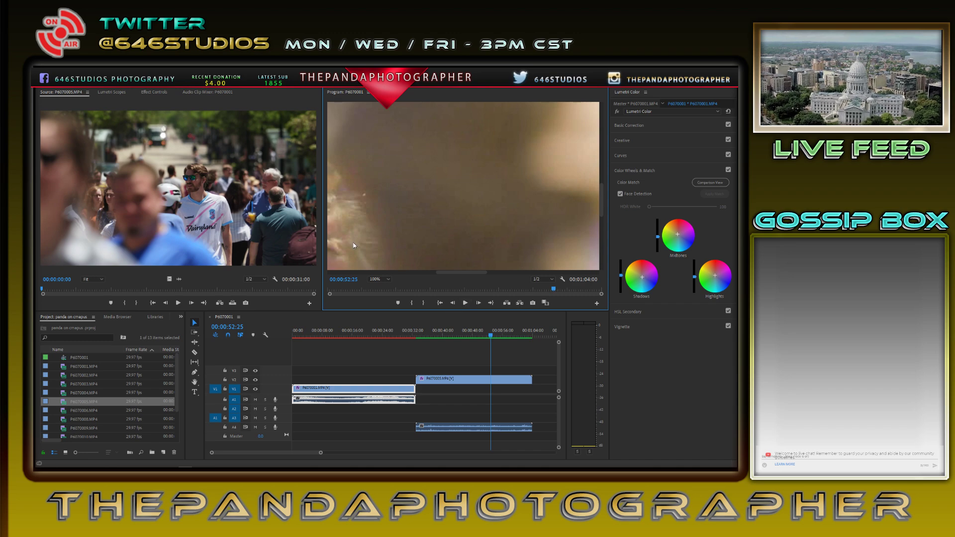
Set the program preview zoom to Fit, replay the second clip from its start, and pause at 00:00:39:24
click(383, 278)
click(383, 286)
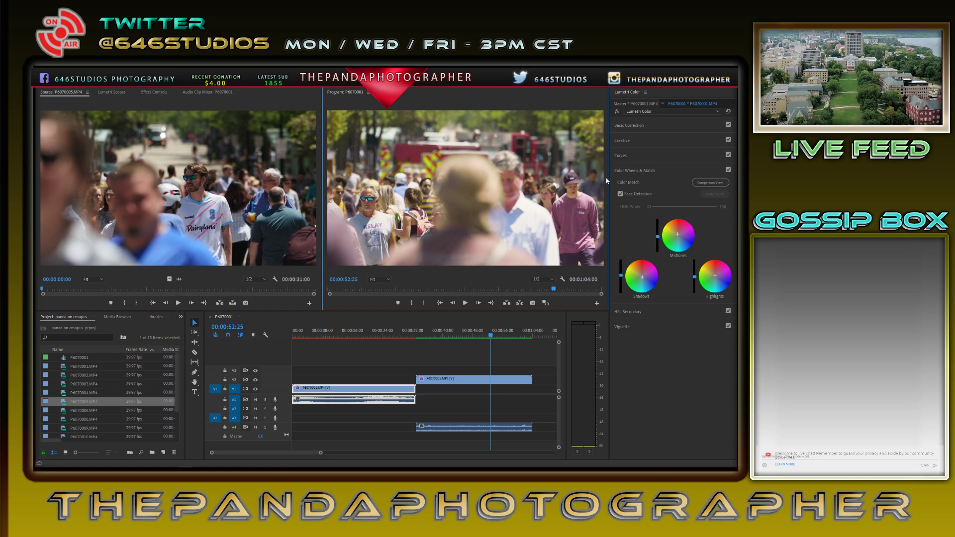
click(417, 335)
click(466, 303)
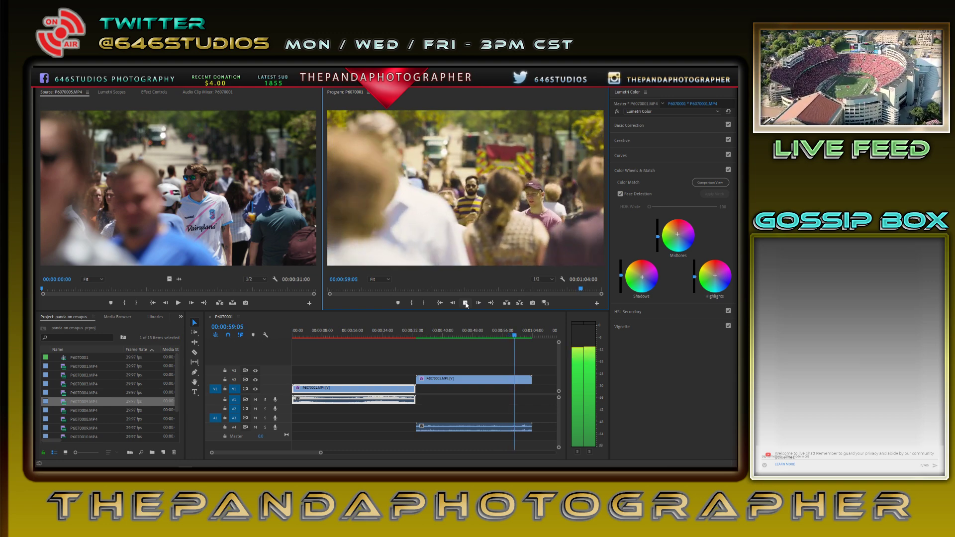
click(416, 332)
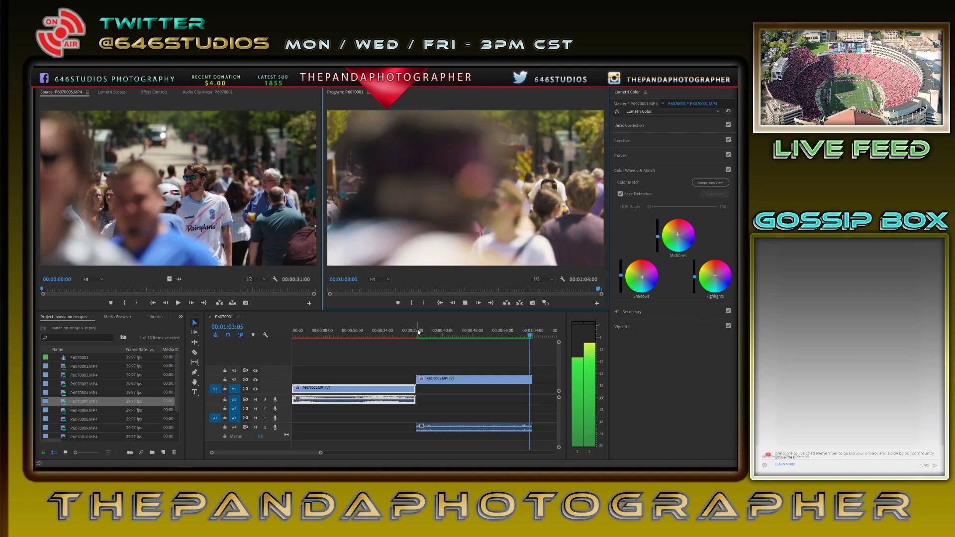
click(464, 303)
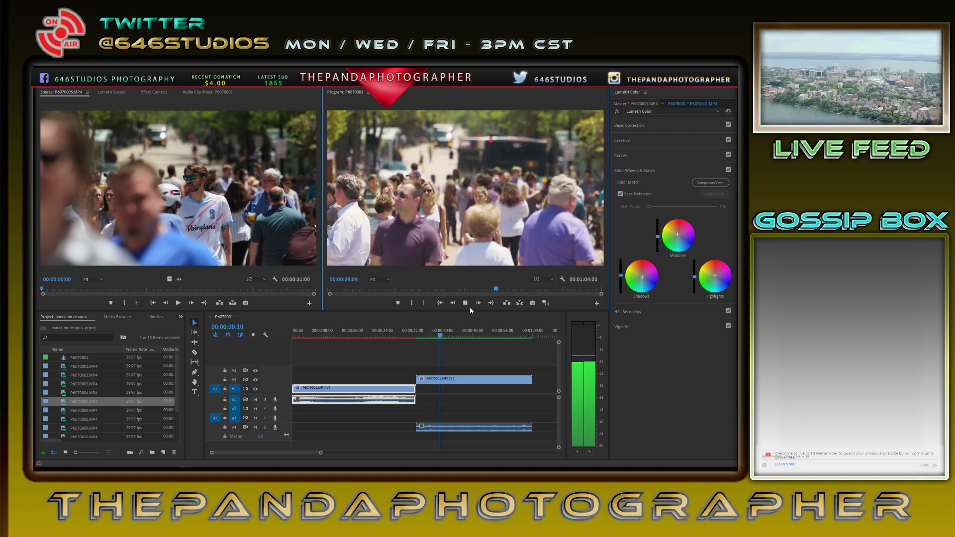
key(space)
Switch to Chrome and open a new browser tab
mouse_move(439, 468)
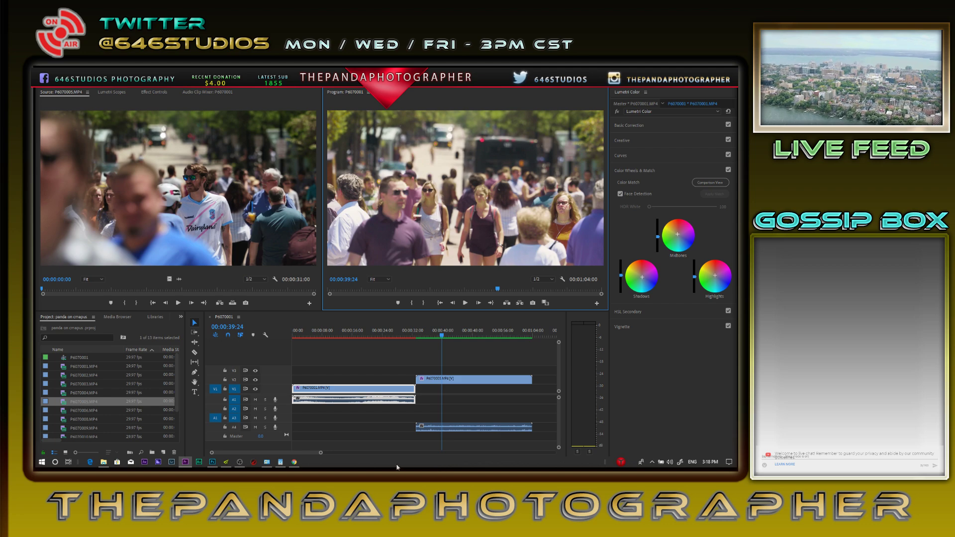
click(293, 464)
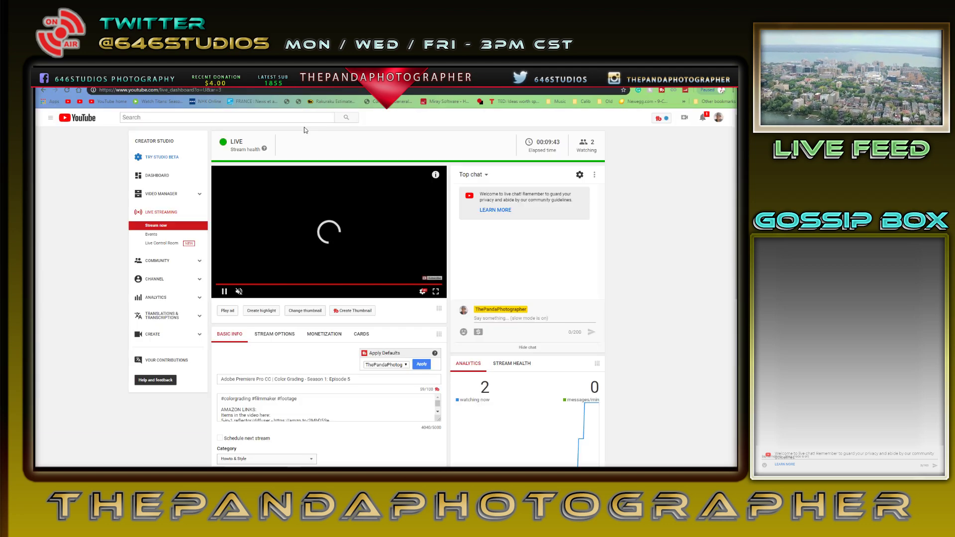
key(ctrl+t)
text(sony a7iii evf settings)
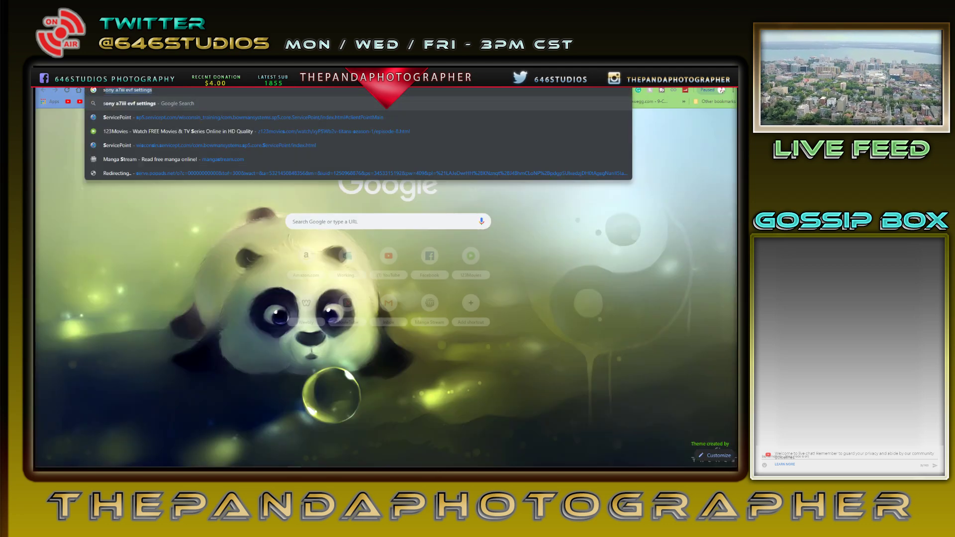
key(BackSpace)
key(BackSpace)
key(BackSpace)
key(BackSpace)
key(BackSpace)
key(BackSpace)
key(BackSpace)
key(BackSpace)
key(BackSpace)
key(BackSpace)
key(BackSpace)
key(BackSpace)
key(BackSpace)
key(BackSpace)
key(BackSpace)
key(BackSpace)
key(BackSpace)
key(BackSpace)
key(BackSpace)
key(BackSpace)
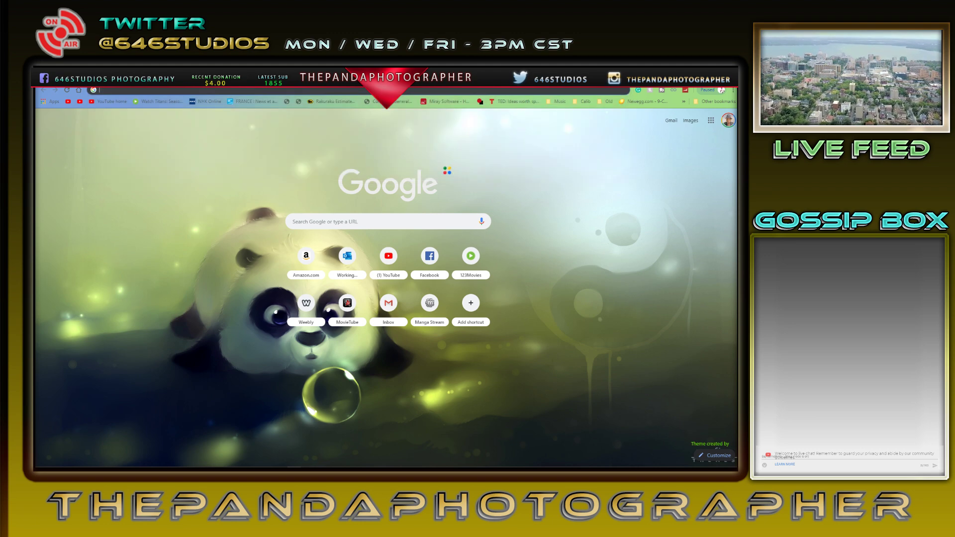
Search the web for "amzon" and open the regular Amazon.com result
text(amzon)
key(Return)
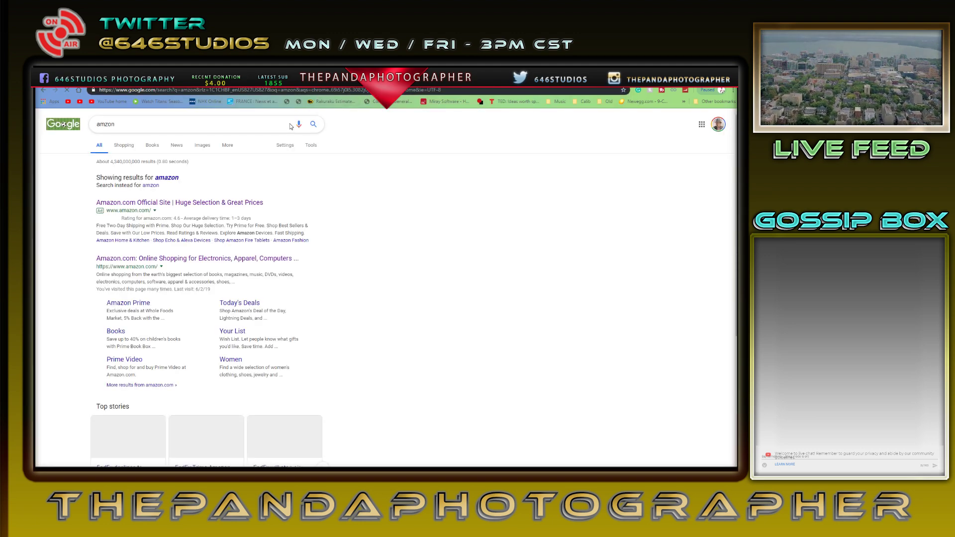
click(183, 253)
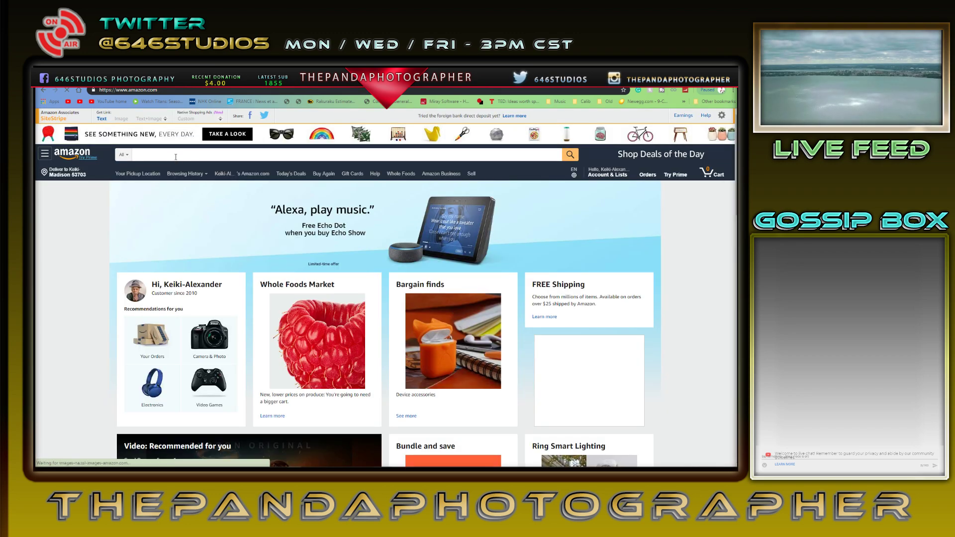
Search Amazon for "Zomei ND2-400" and open the product page of the ZoMei 67mm ND2-ND400 variable filter
click(176, 156)
text(Zomei)
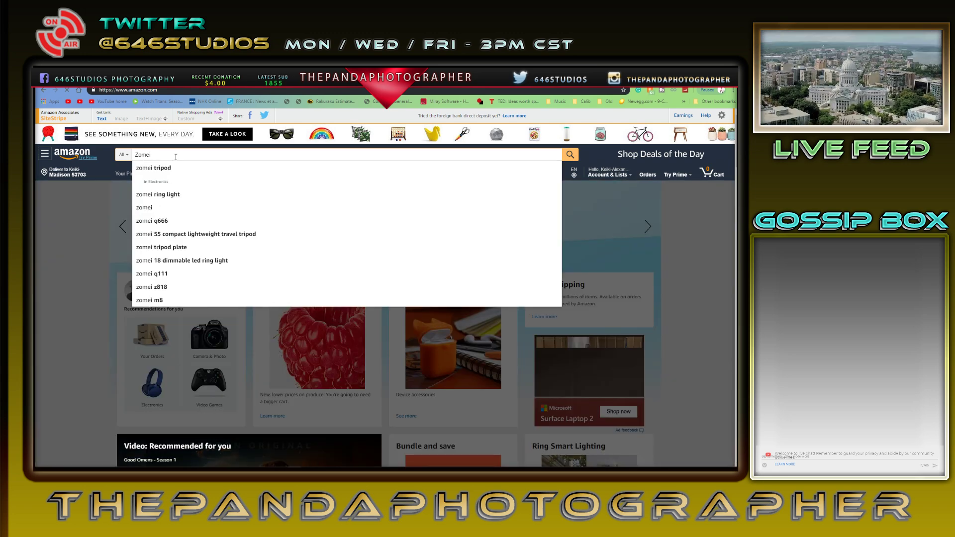
text(-400)
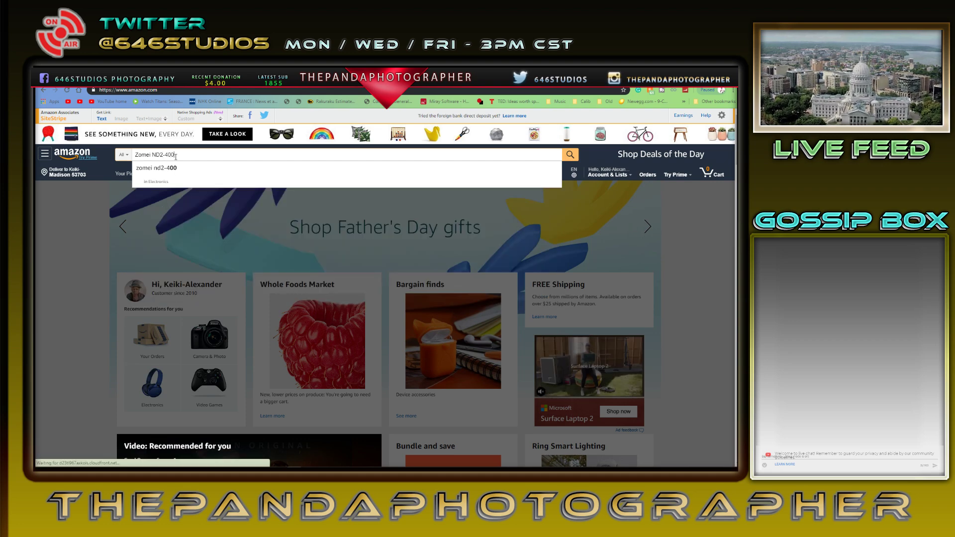
key(Return)
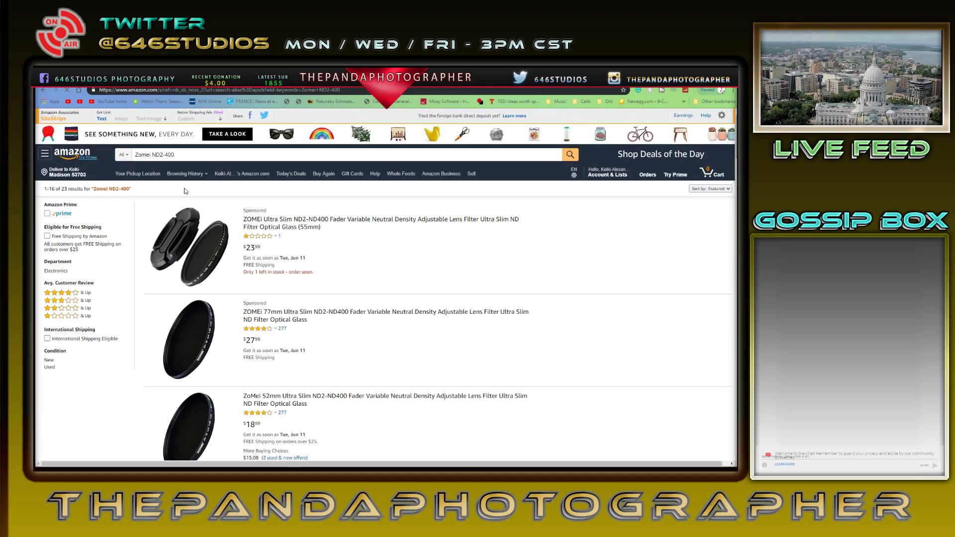
scroll(295, 282, down, 5)
click(297, 277)
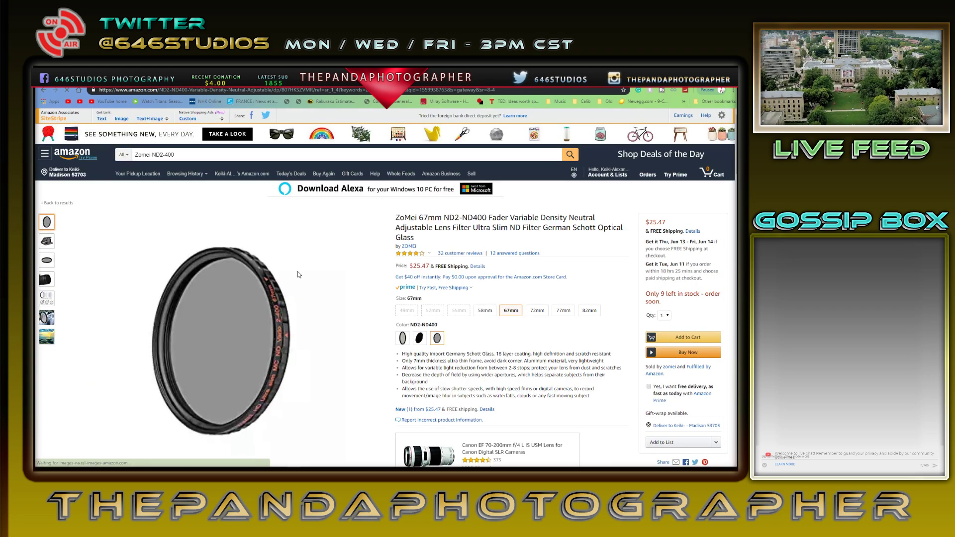
Examine the filter's product page and its gallery images, including the side view, the lens-mounted view and the coating diagram
scroll(304, 284, down, 1)
scroll(305, 284, up, 1)
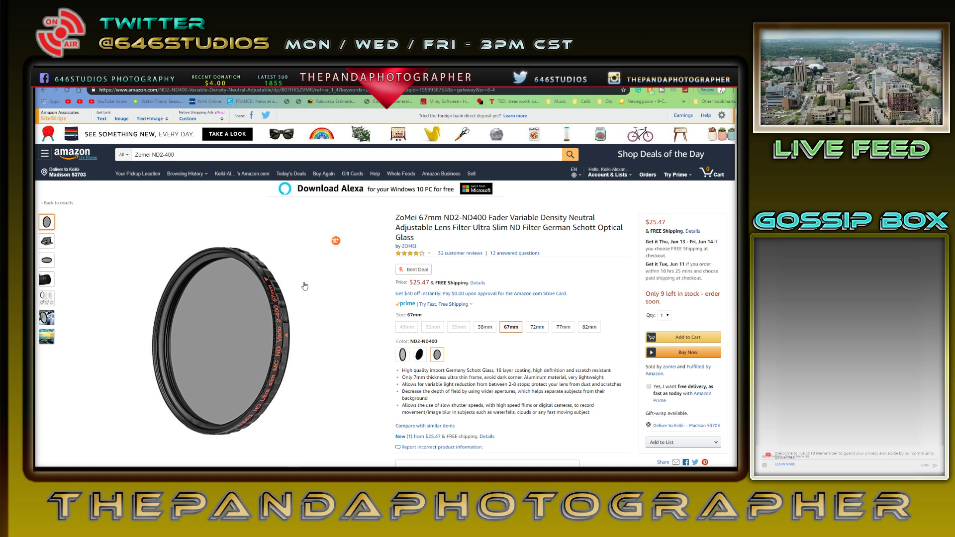
mouse_move(302, 267)
scroll(302, 267, down, 1)
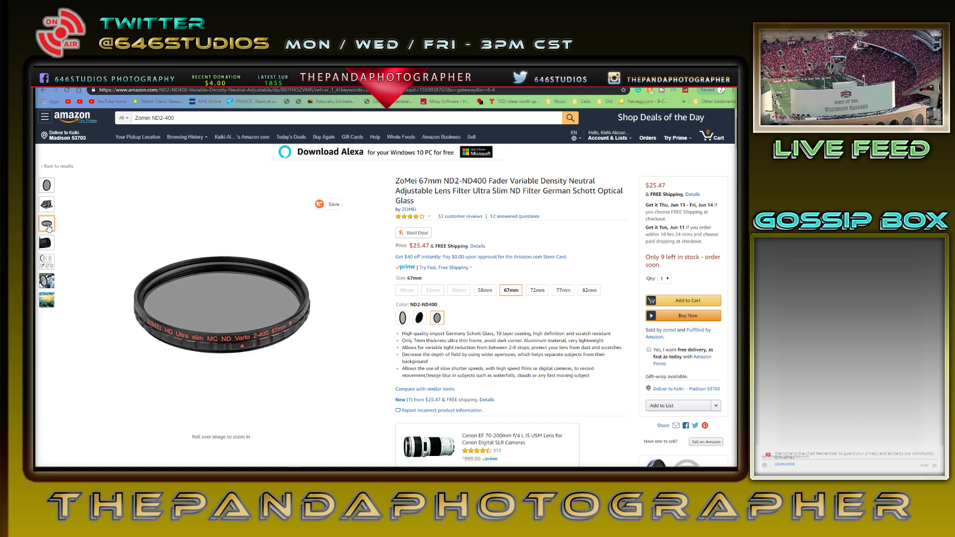
mouse_move(49, 243)
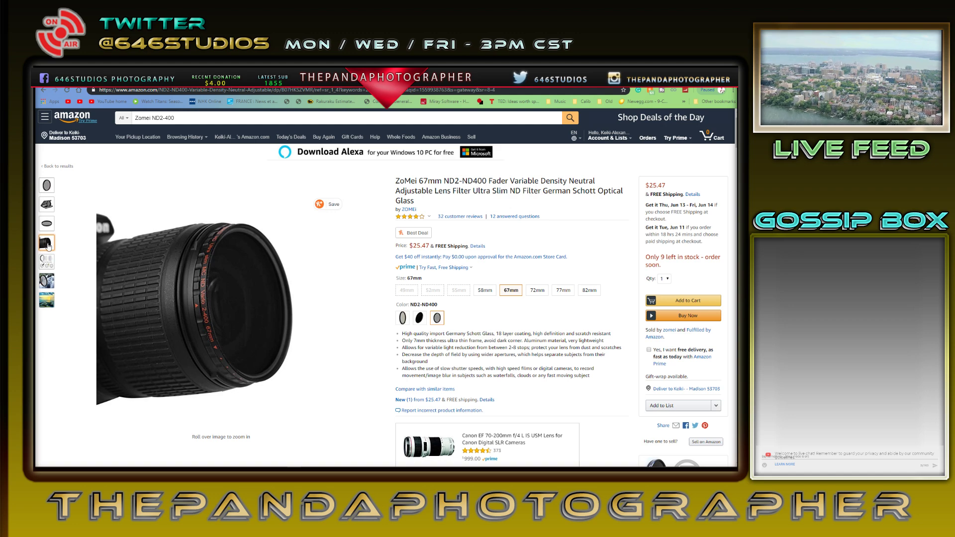
mouse_move(45, 263)
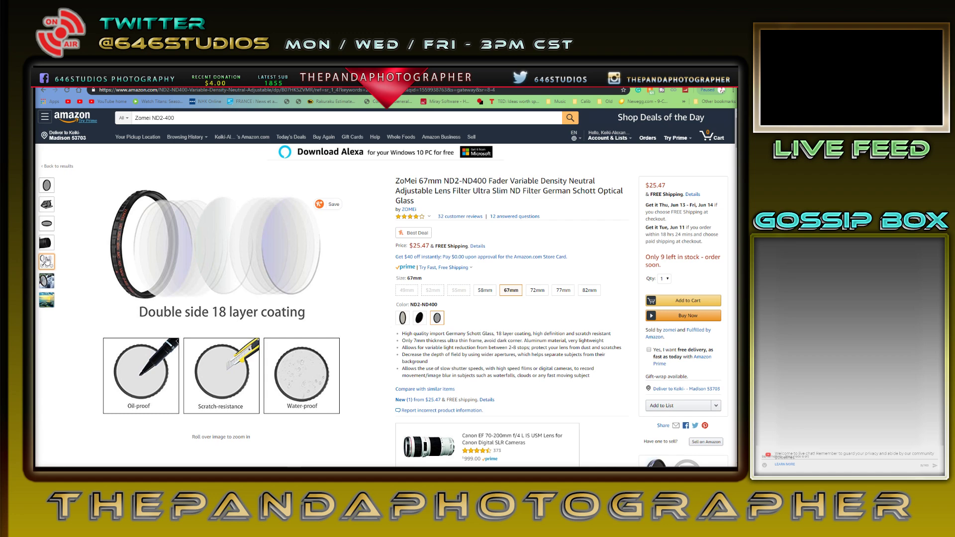
mouse_move(43, 282)
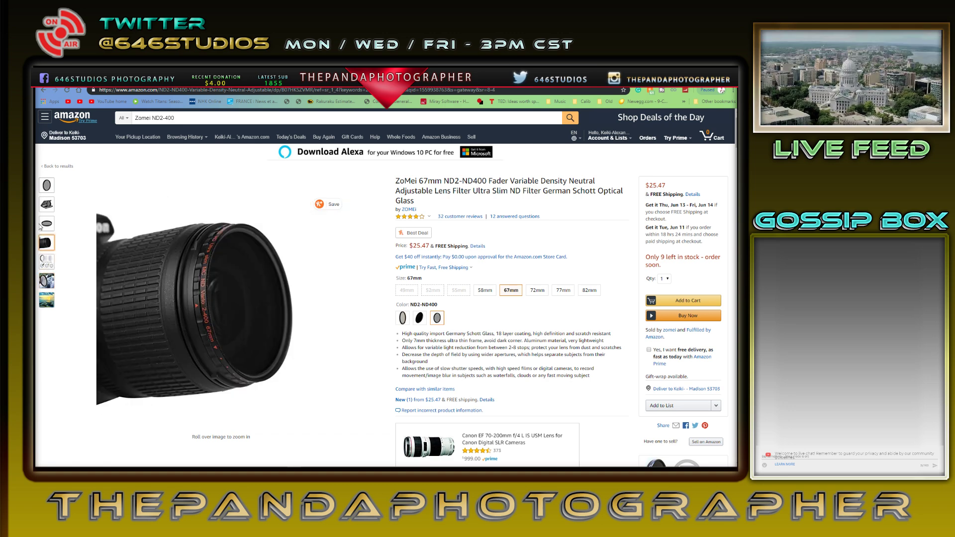
mouse_move(49, 204)
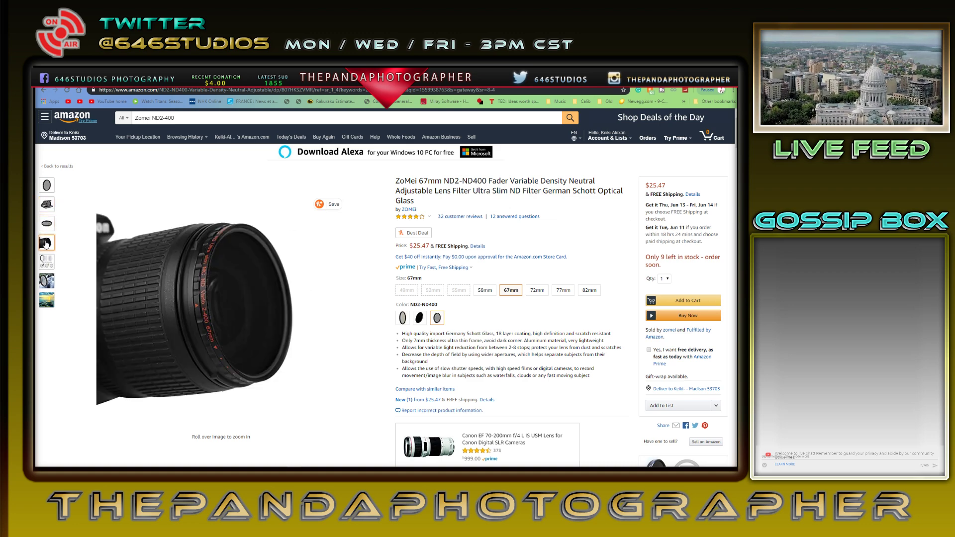
Open the 646studios.com homepage in a new browser tab
mouse_move(279, 468)
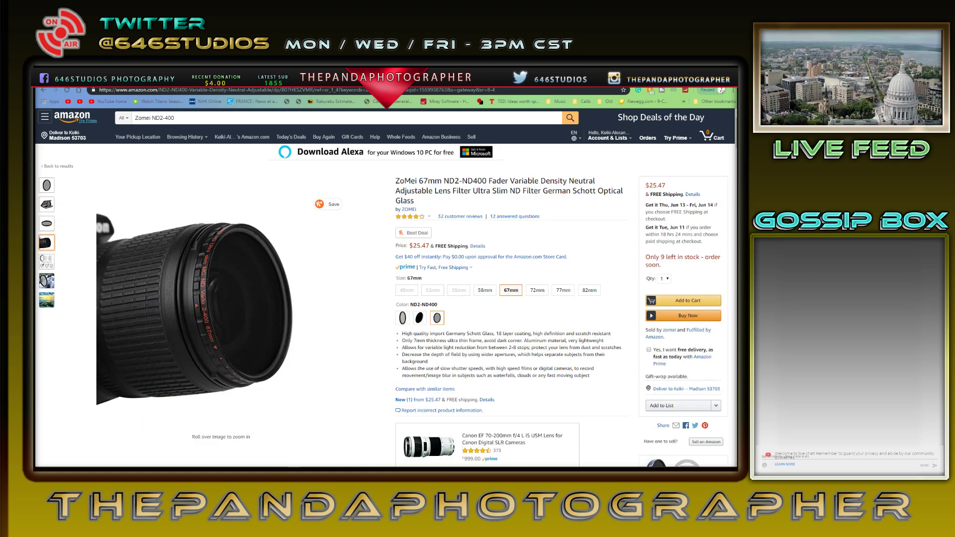
key(ctrl+t)
text(646)
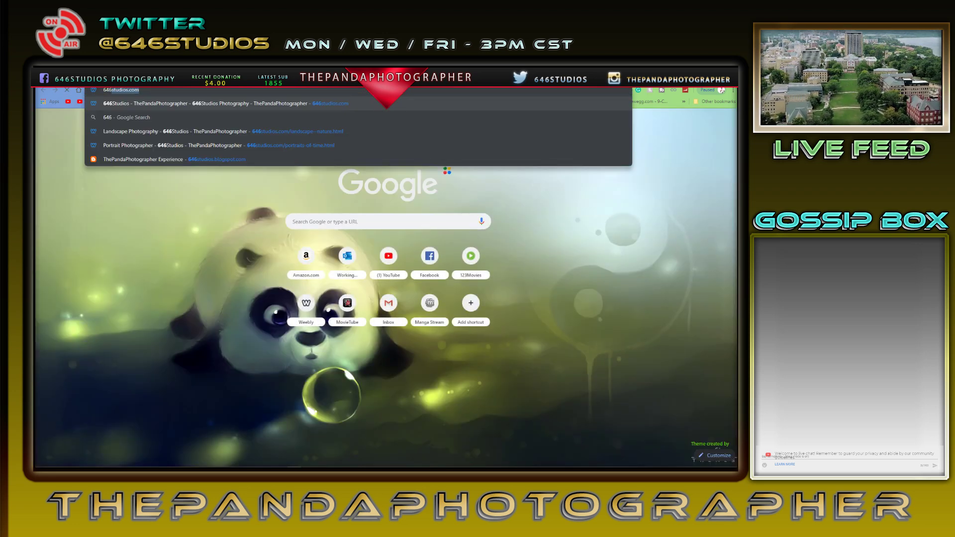
key(Return)
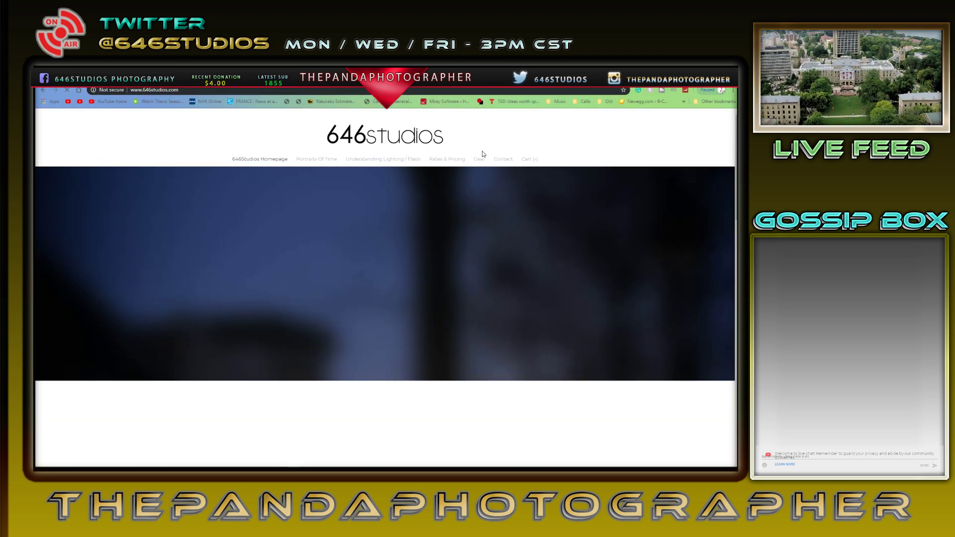
Look over the website's Gear submenu, galleries, biography, copyright section and footer, and return to the galleries
mouse_move(480, 158)
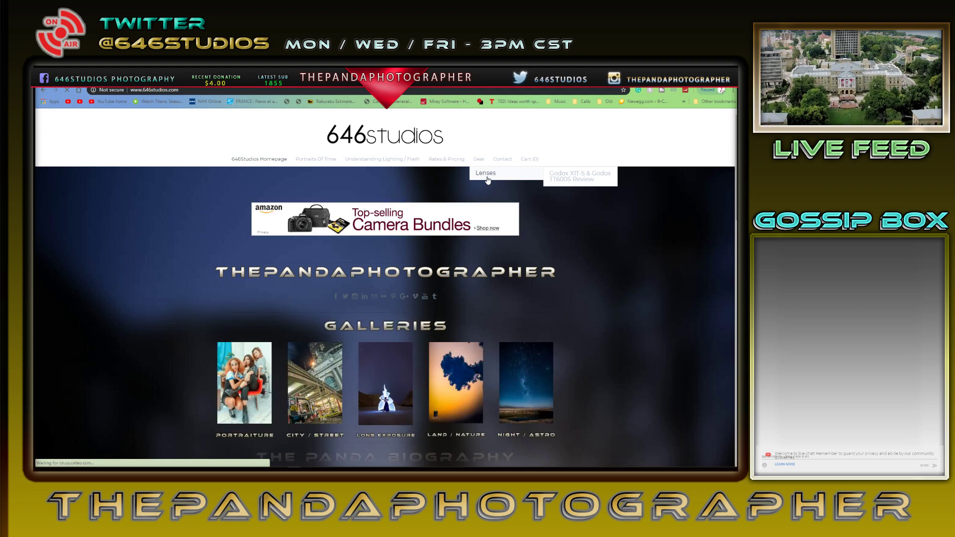
scroll(487, 179, down, 4)
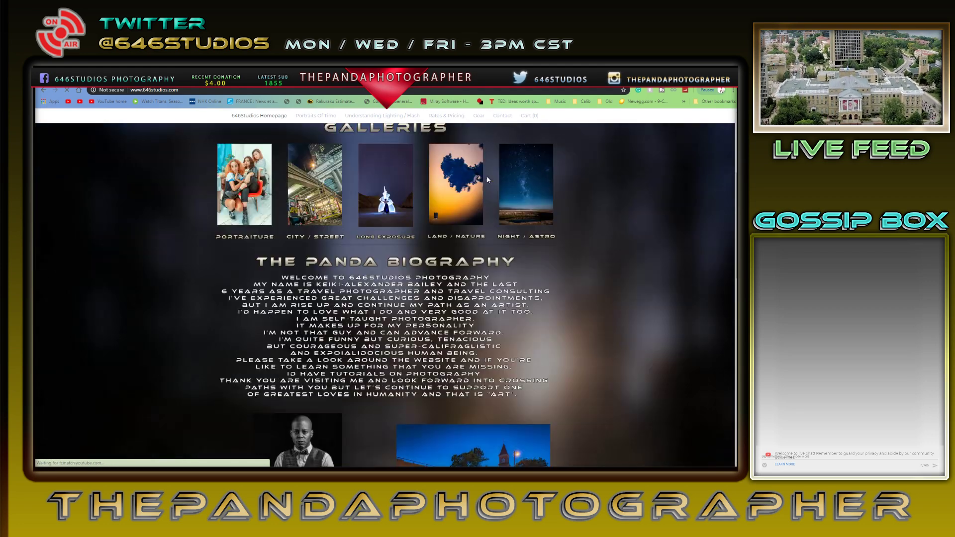
scroll(487, 180, down, 7)
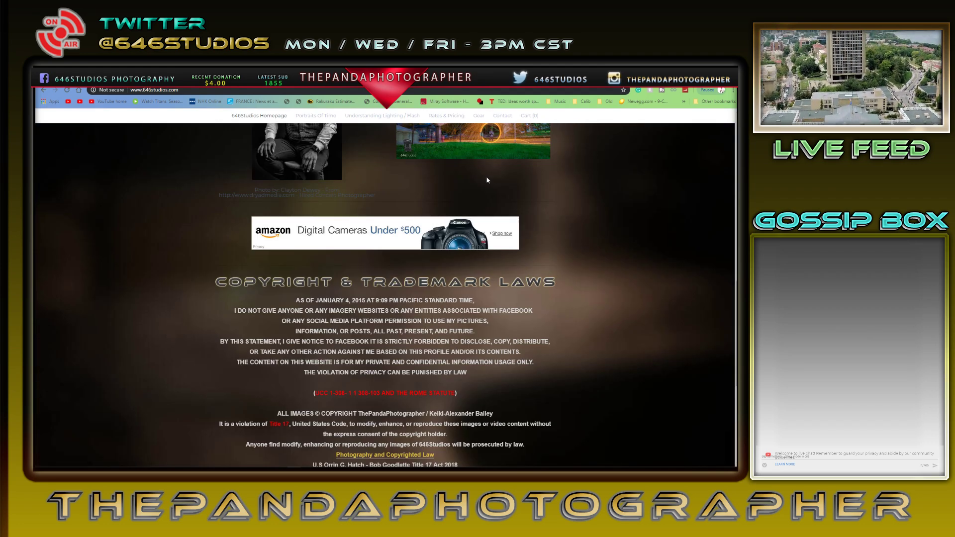
scroll(487, 180, down, 4)
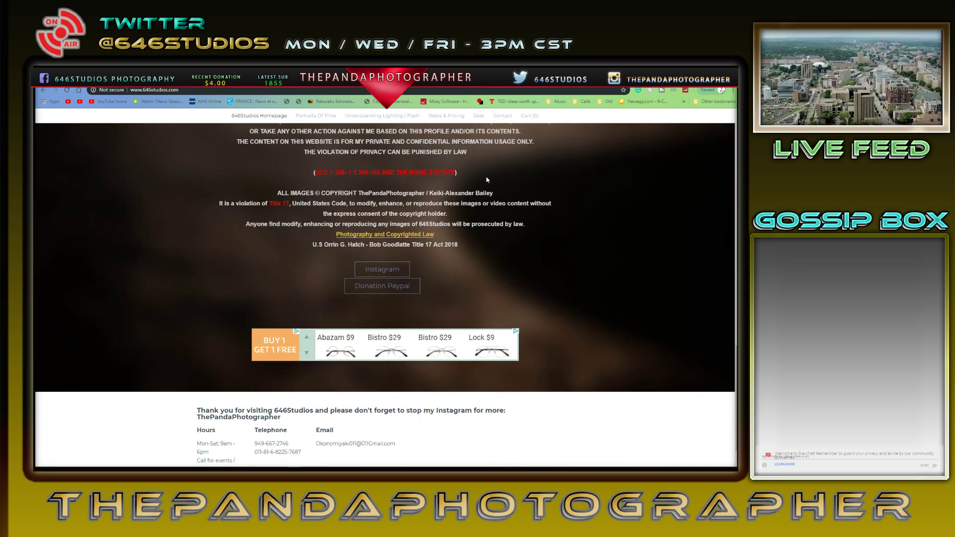
scroll(487, 180, down, 1)
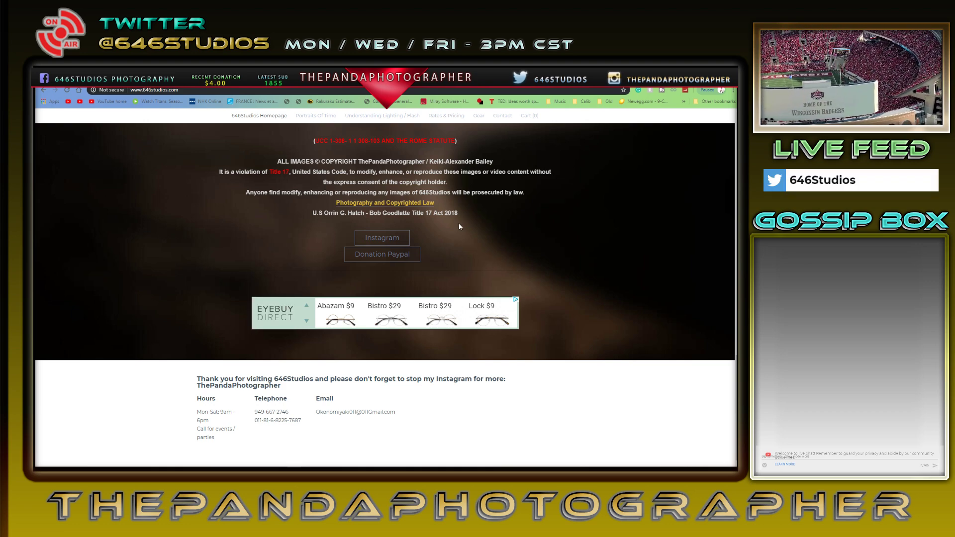
scroll(457, 228, up, 2)
scroll(457, 230, up, 10)
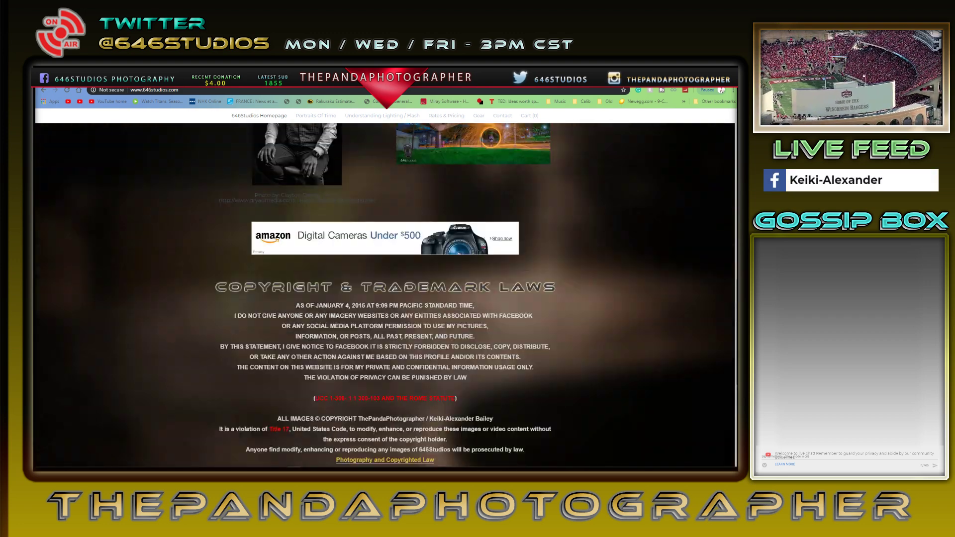
scroll(457, 230, up, 1)
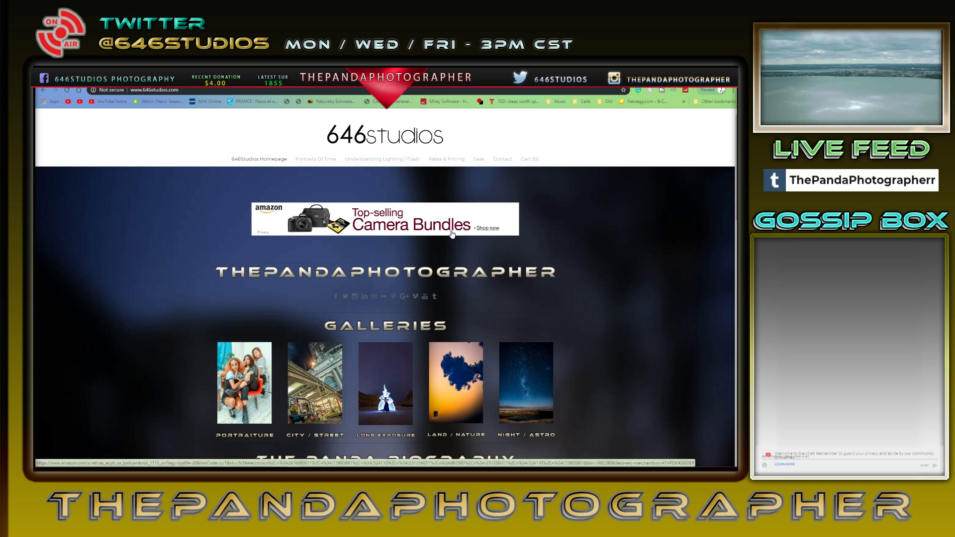
scroll(470, 264, down, 2)
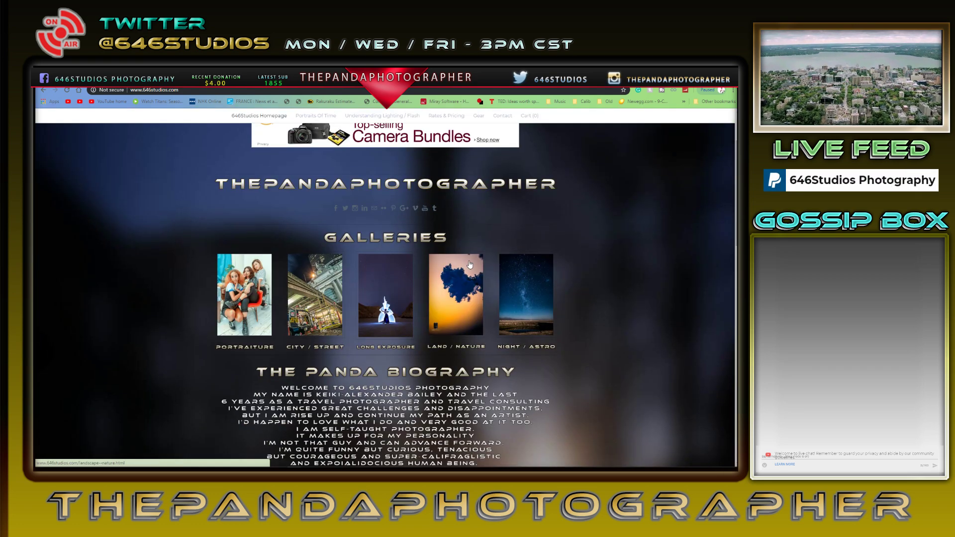